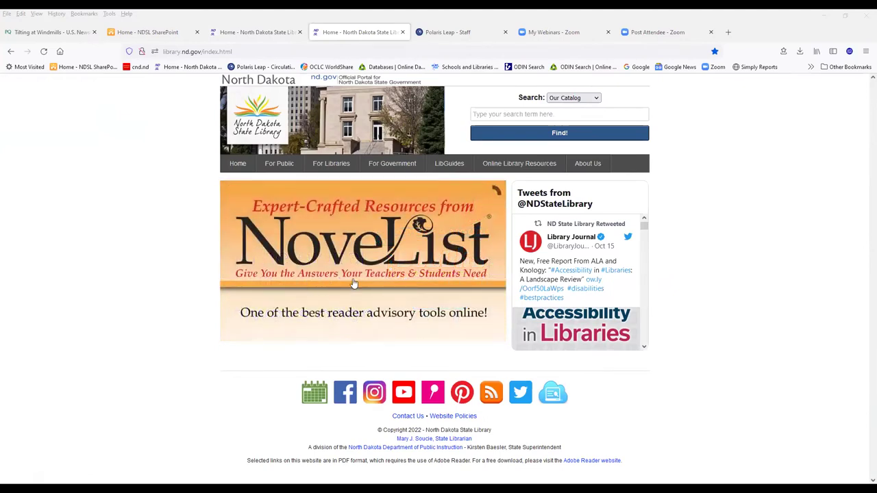
- Open WorldCat (FirstSearch) from the bottom of the state library's Online Library Resources list
left_click(517, 167)
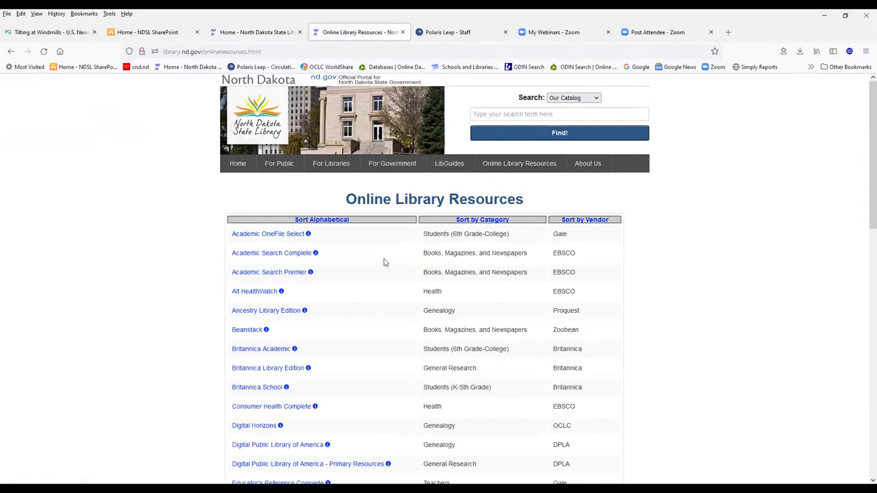
scroll(384, 262, "down", 9)
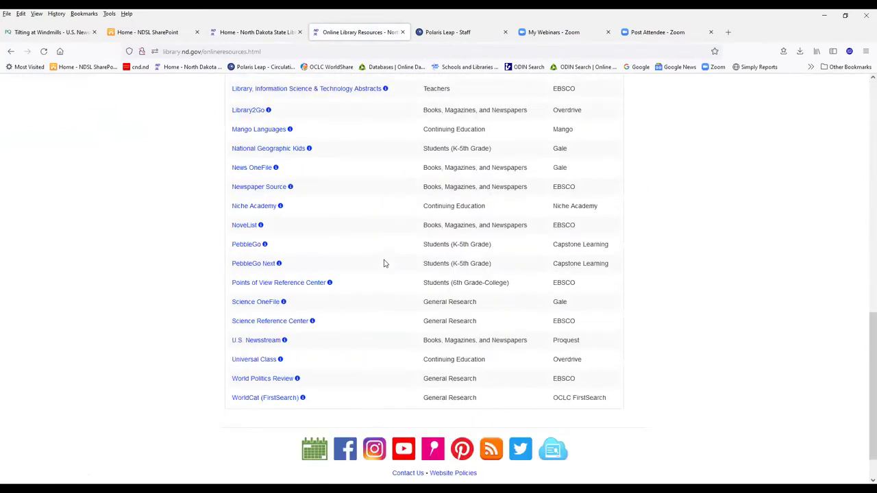
scroll(384, 262, "down", 1)
left_click(267, 356)
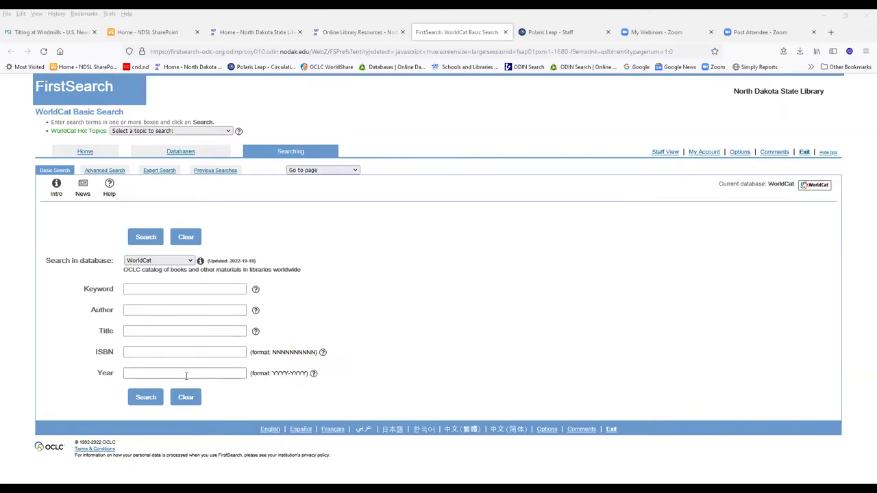
- Switch to WorldCat Advanced Search and browse the search-field options, leaving Keyword selected
left_click(106, 171)
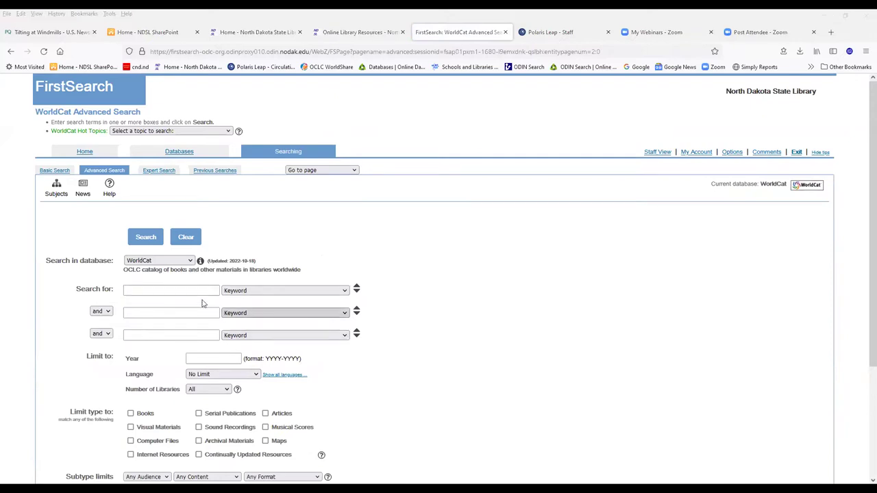
left_click(344, 291)
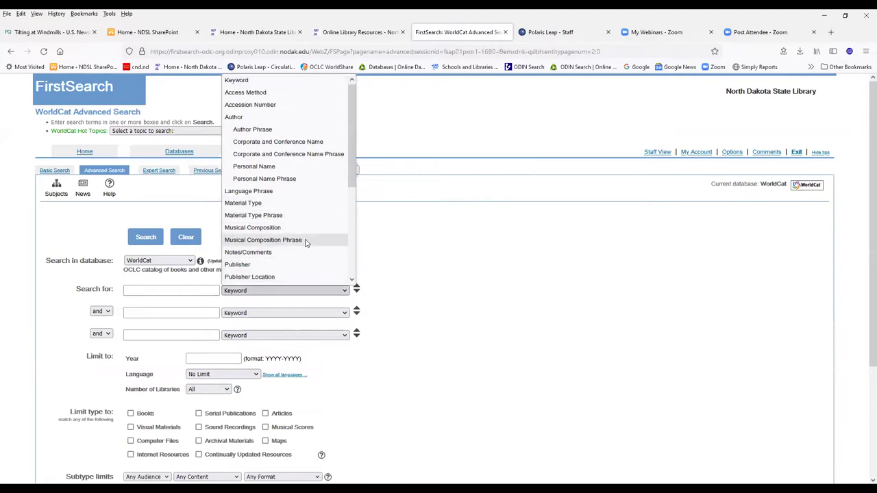
scroll(306, 244, "down", 2)
scroll(302, 253, "down", 2)
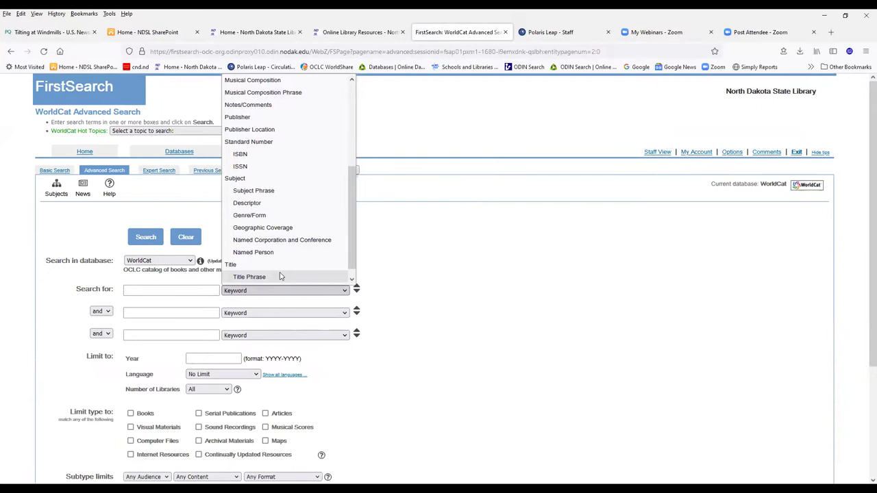
scroll(279, 276, "down", 1)
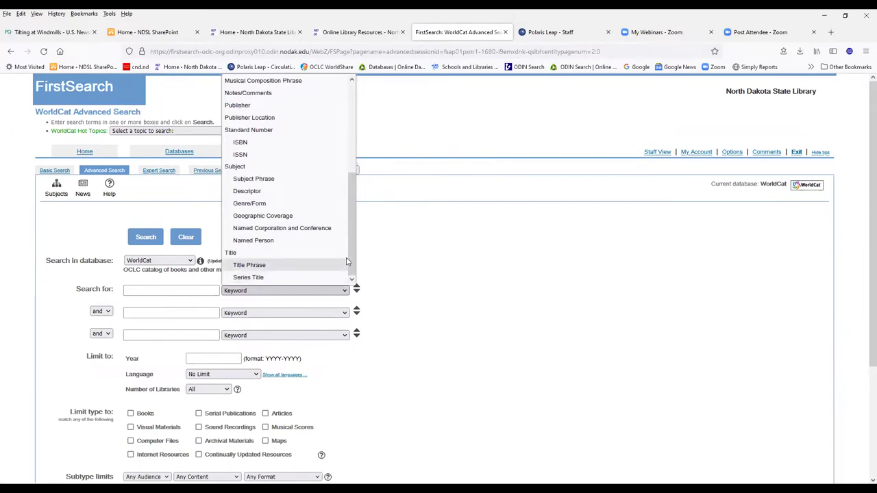
scroll(273, 190, "up", 2)
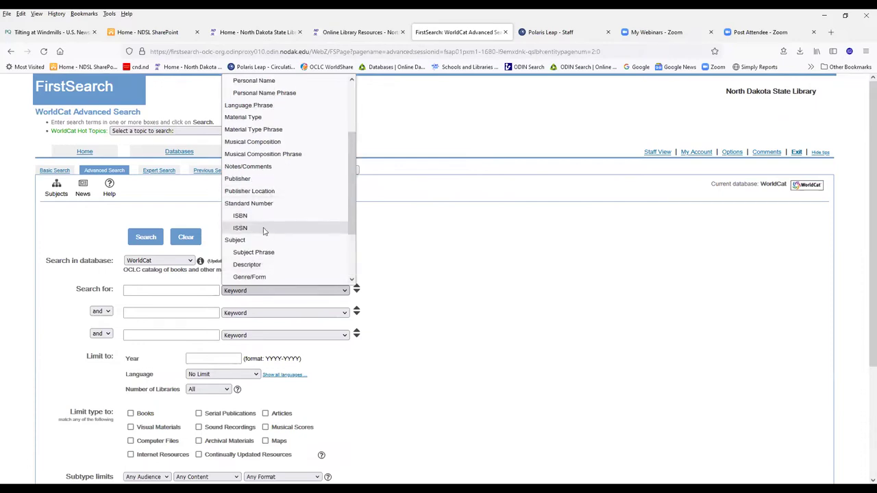
scroll(277, 214, "up", 2)
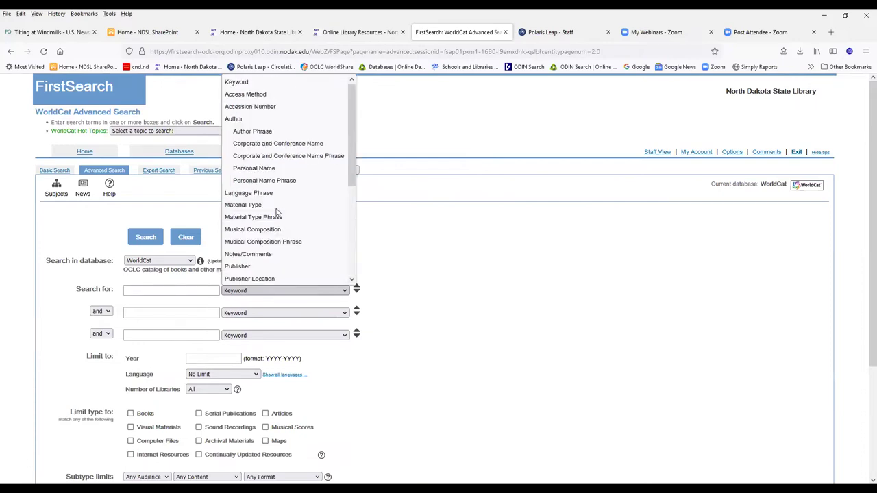
left_click(428, 312)
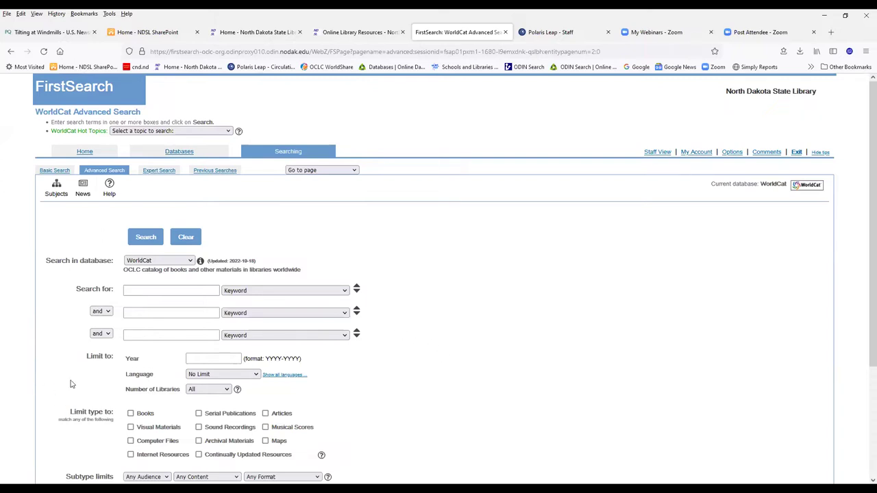
- Browse the Language limit options on the advanced form without changing them
scroll(33, 363, "down", 2)
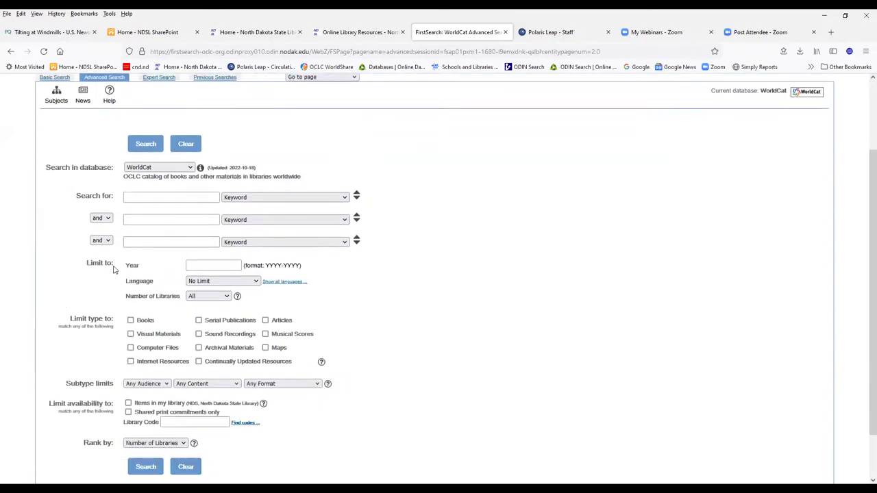
left_click(255, 283)
scroll(255, 235, "down", 5)
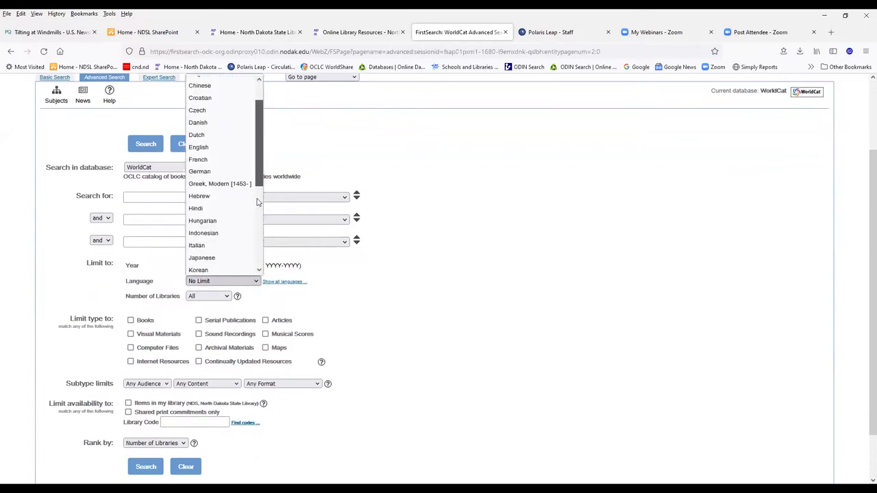
scroll(254, 236, "down", 1)
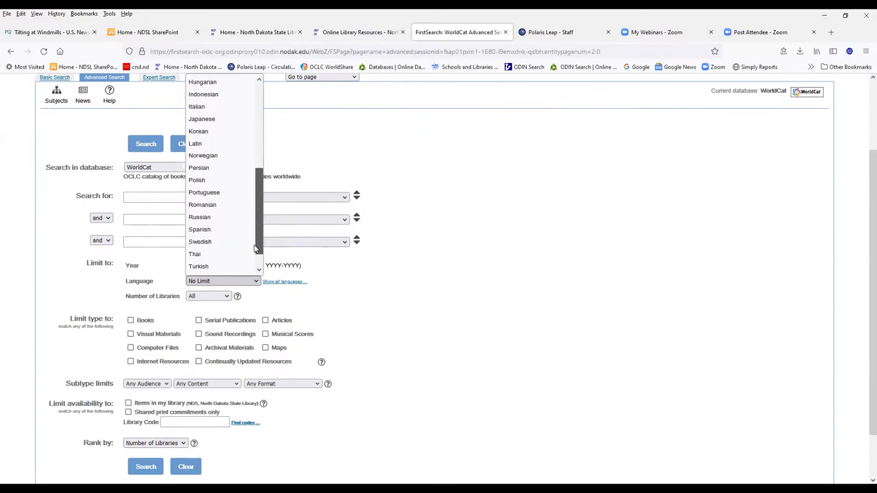
left_click_drag(255, 250, 259, 162)
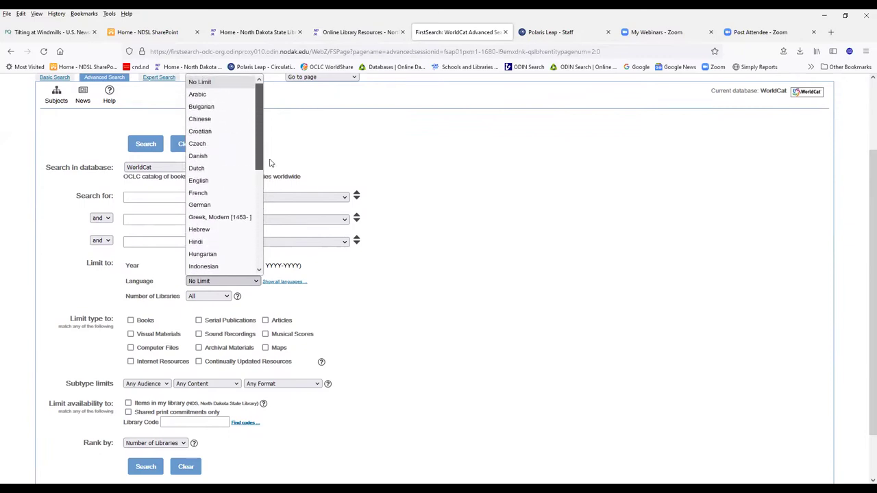
left_click(372, 337)
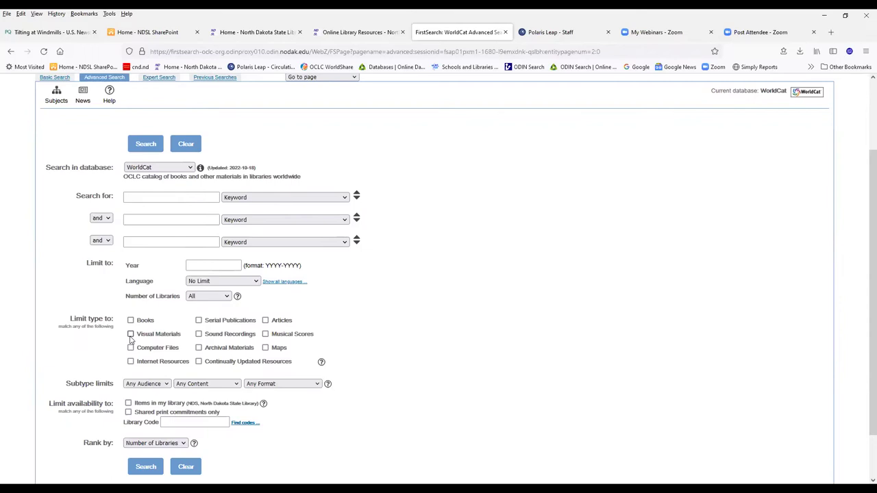
- Tick Sound Recordings, review the content, audience and format subtypes, then return to Basic Search
left_click(199, 334)
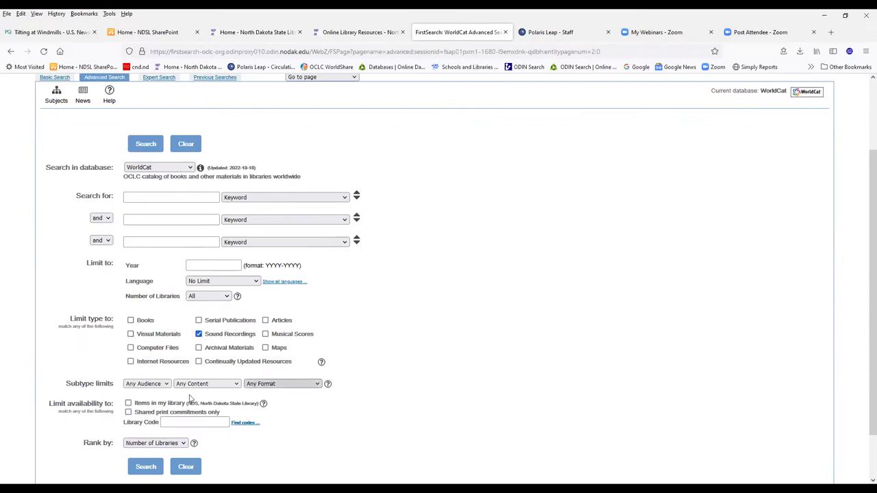
left_click(236, 385)
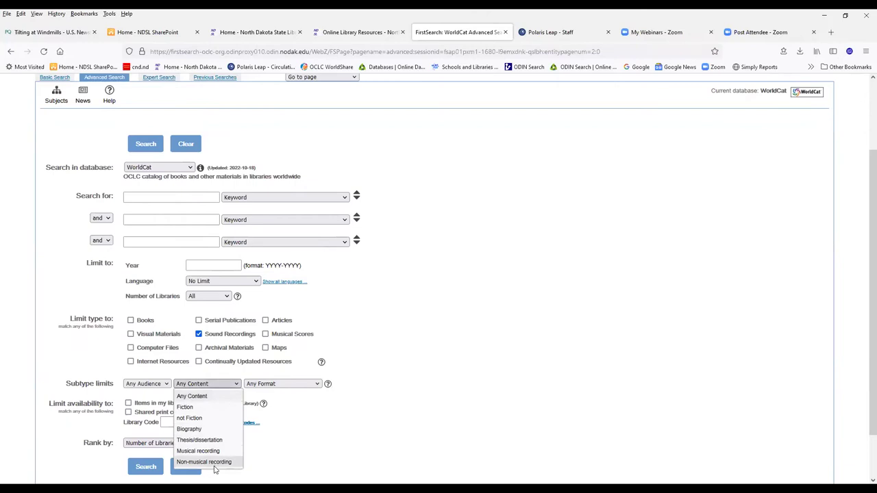
left_click(147, 383)
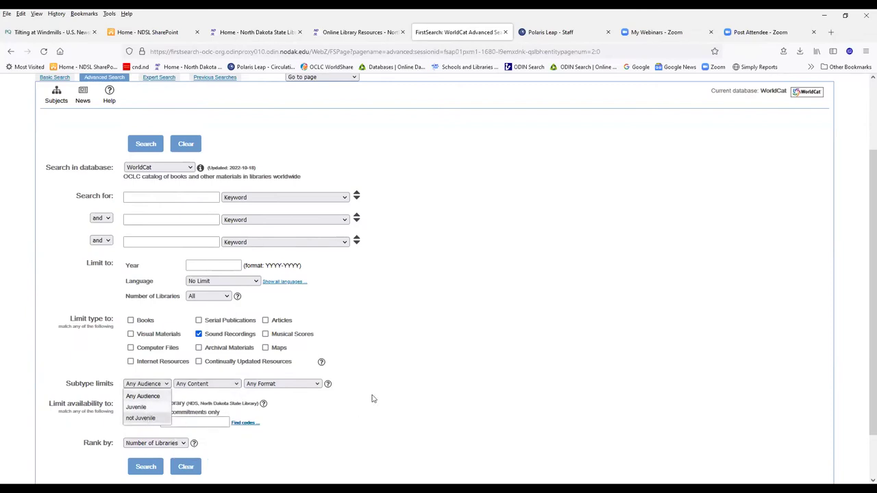
left_click(316, 385)
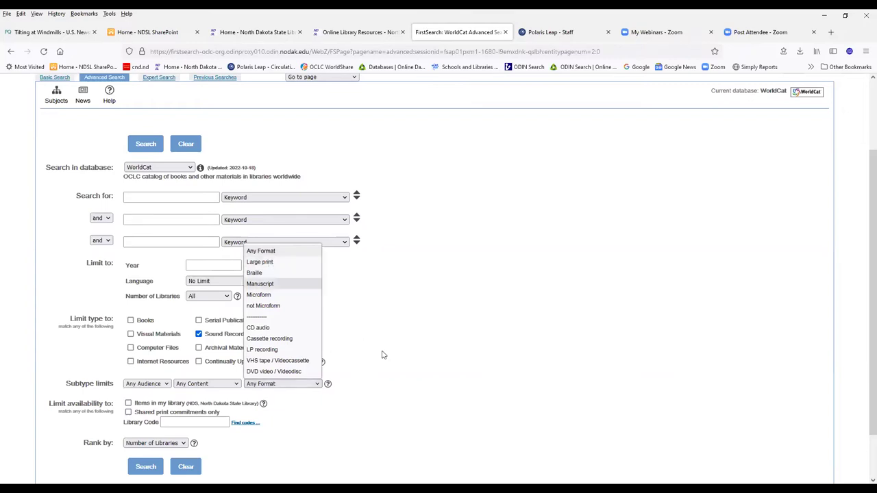
left_click(372, 372)
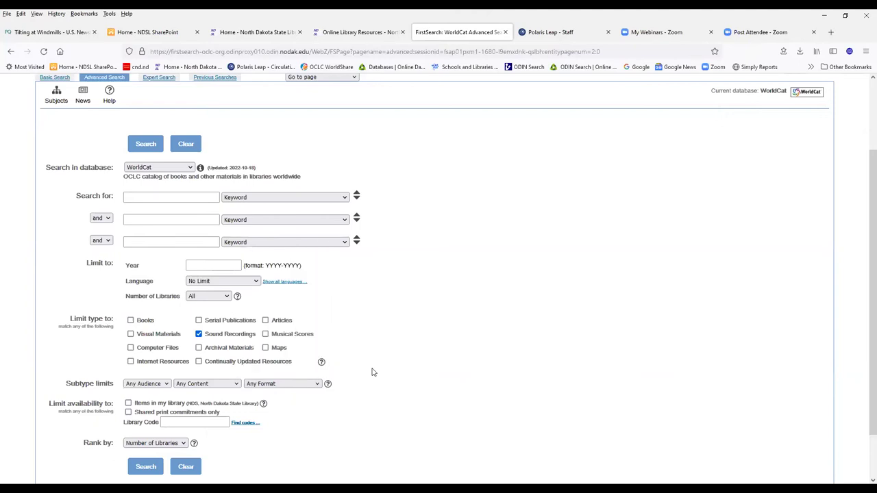
left_click(44, 78)
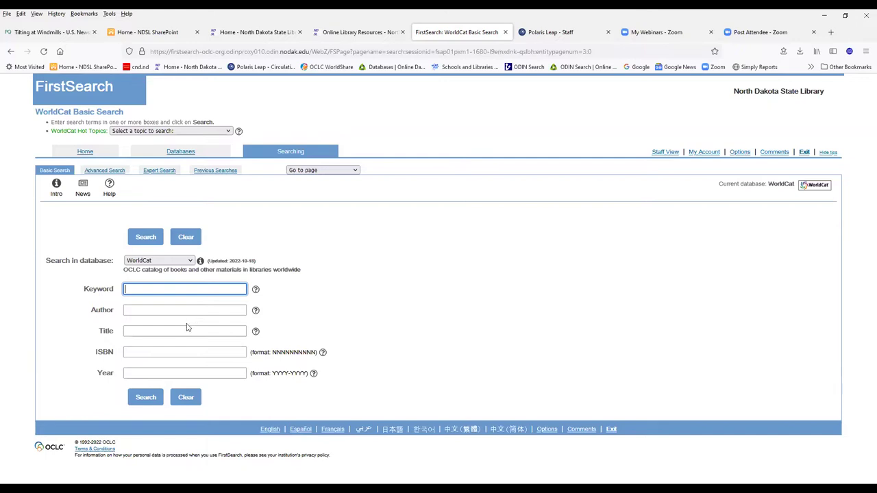
- Search WorldCat for title 'star trek avenger' by author 'shatner, william'
left_click(140, 329)
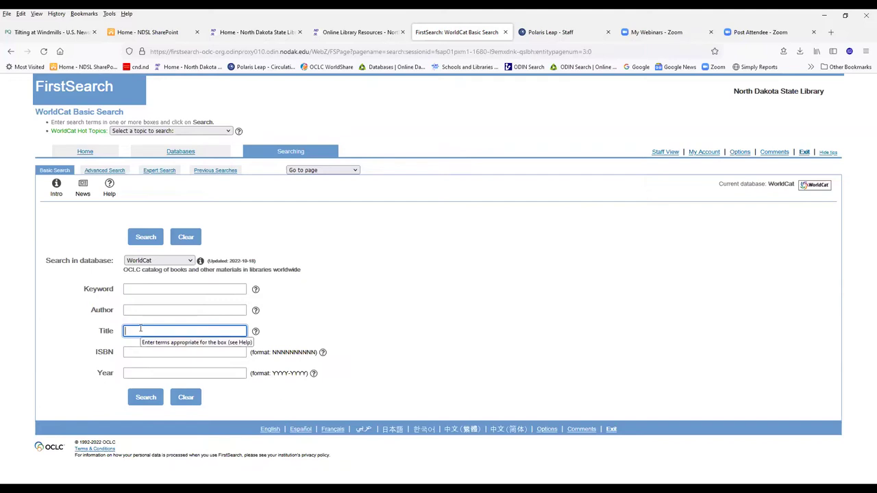
type("star trek avenger")
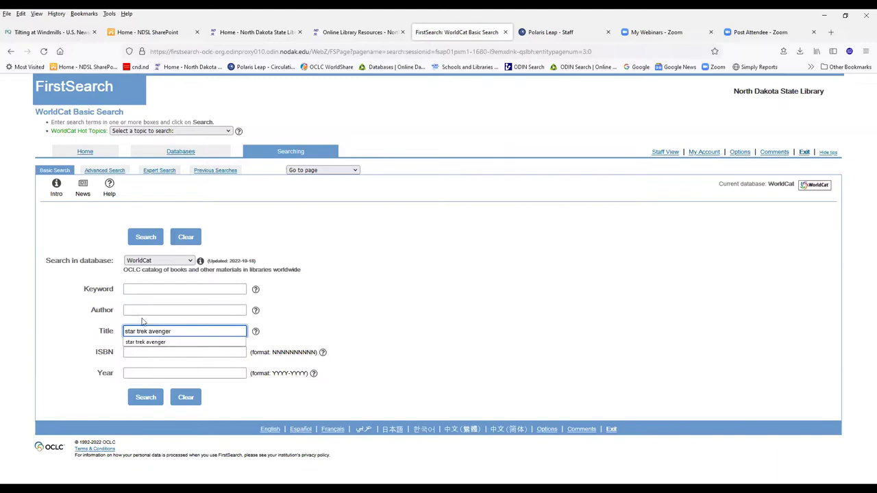
left_click(143, 310)
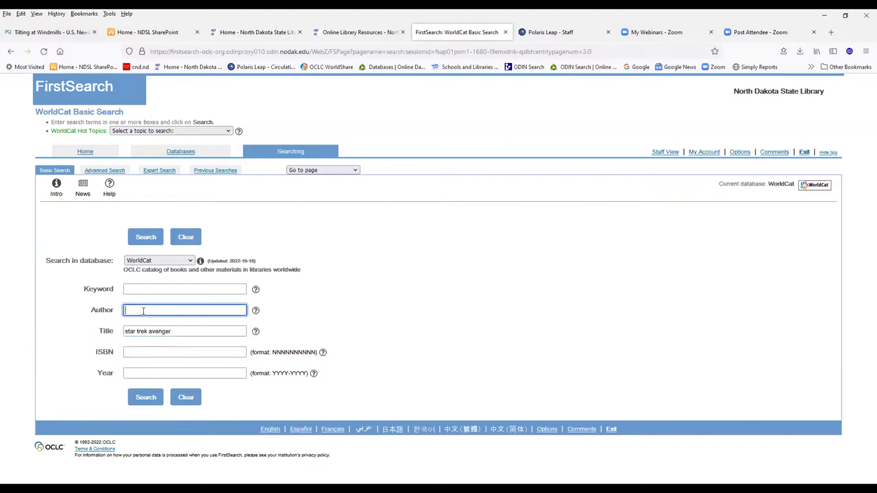
type("shat")
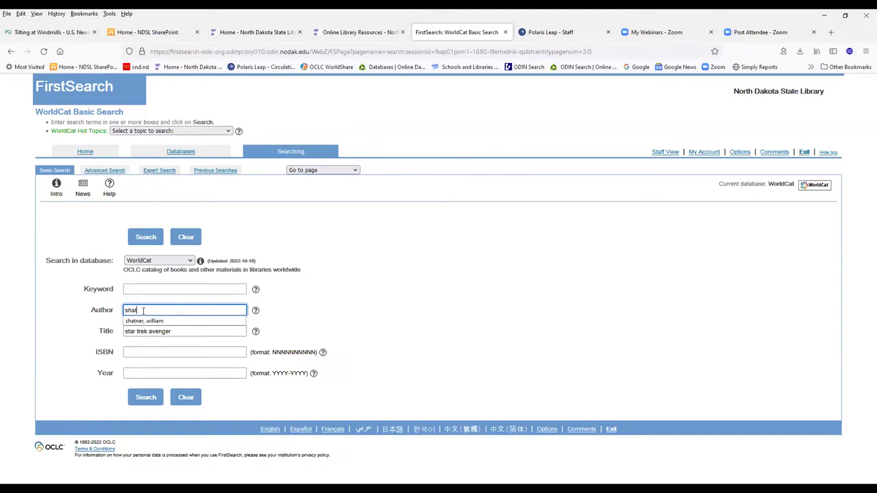
type("ner, william")
key("Return")
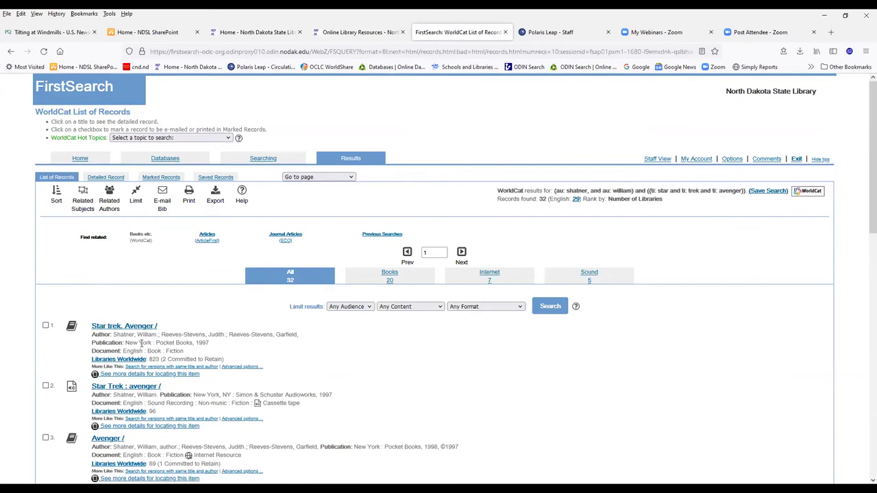
scroll(142, 342, "down", 3)
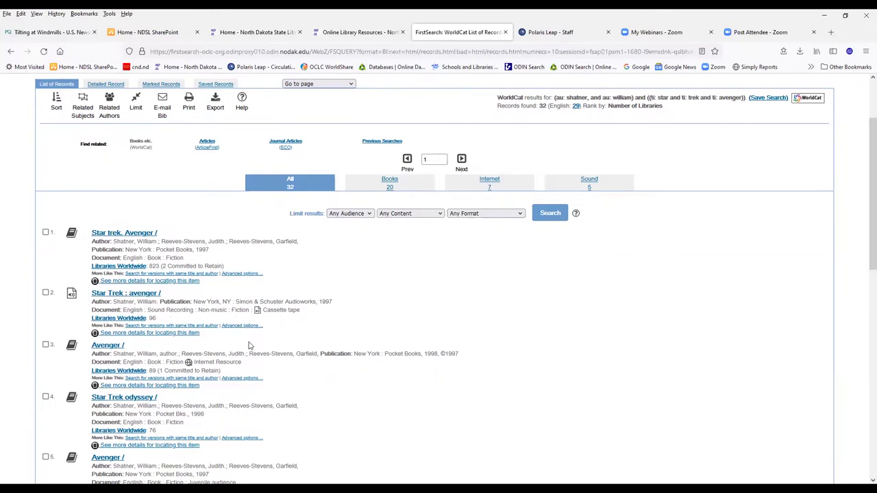
scroll(250, 347, "down", 1)
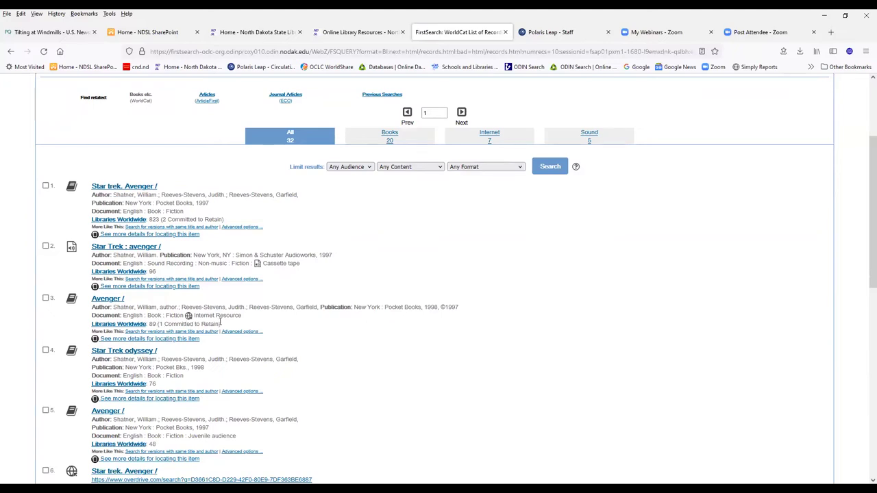
scroll(221, 332, "up", 3)
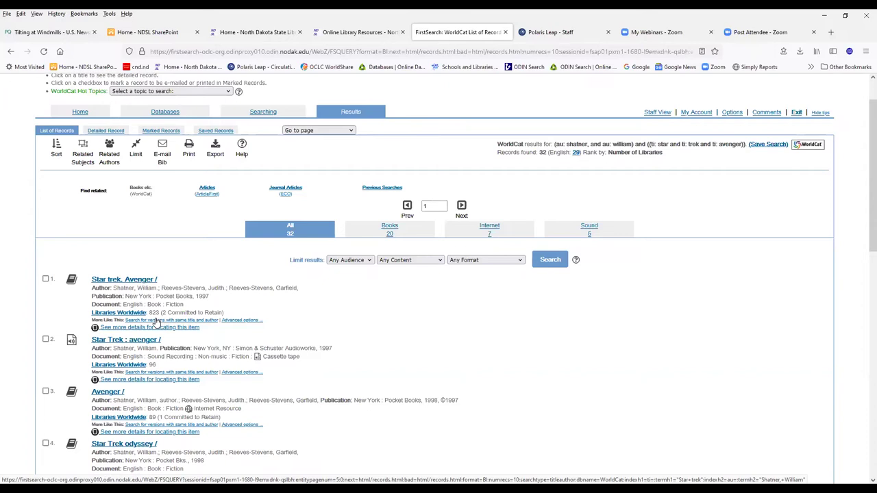
left_click(128, 281)
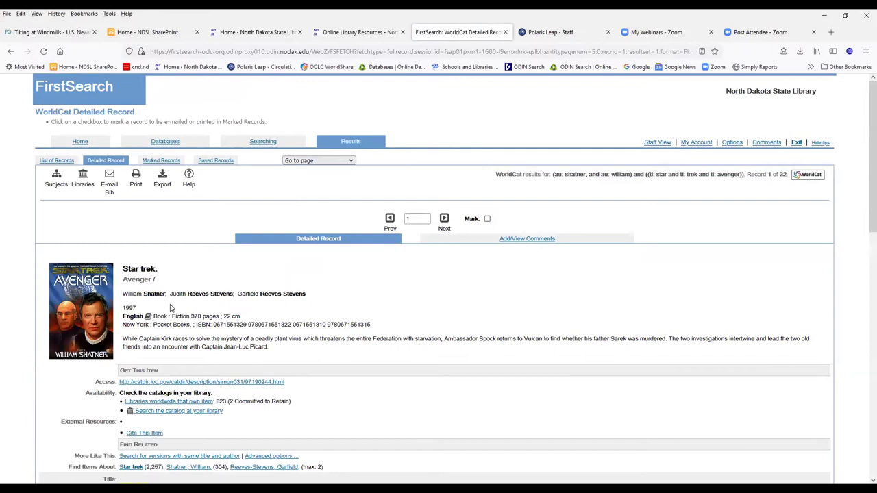
scroll(99, 261, "down", 1)
scroll(100, 261, "down", 1)
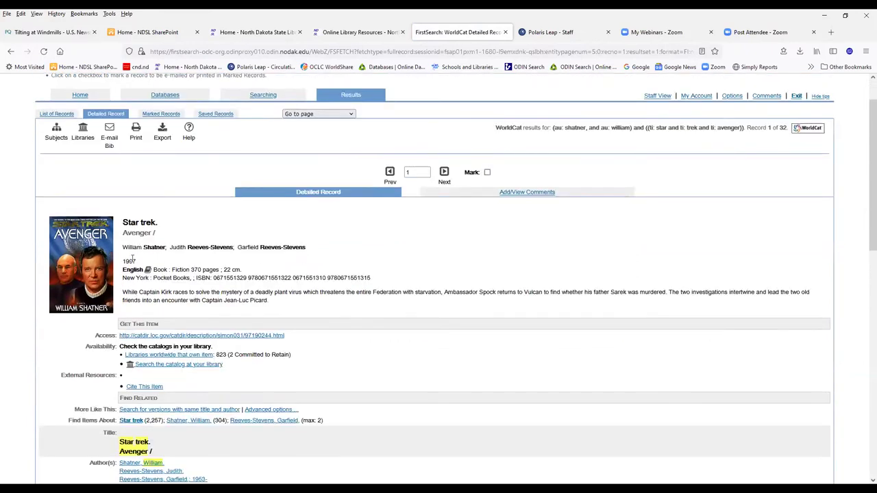
scroll(177, 262, "down", 1)
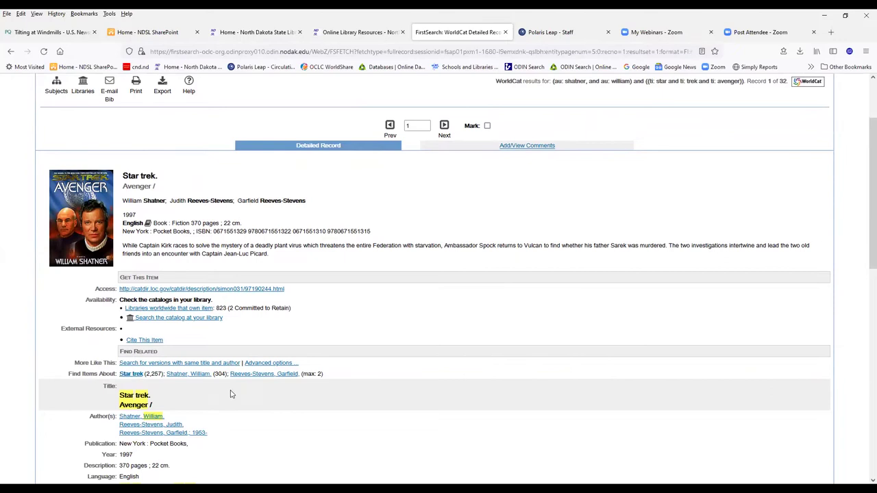
scroll(228, 392, "down", 2)
scroll(228, 391, "down", 1)
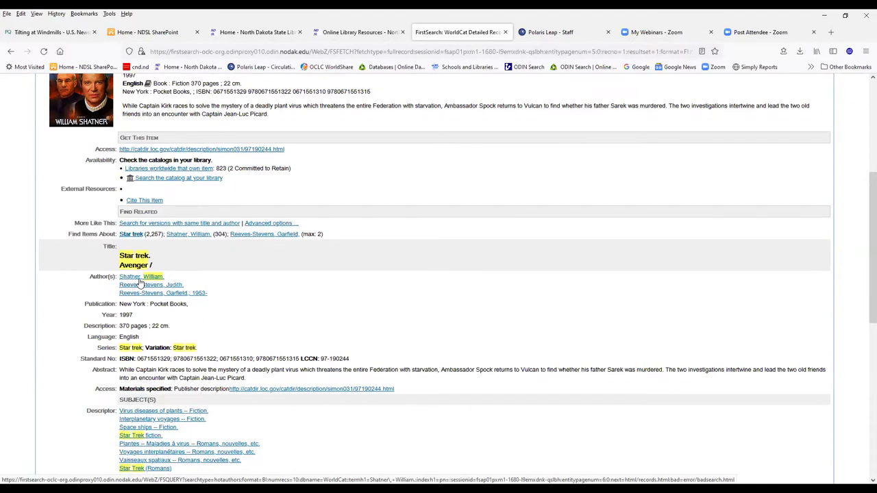
scroll(138, 287, "down", 3)
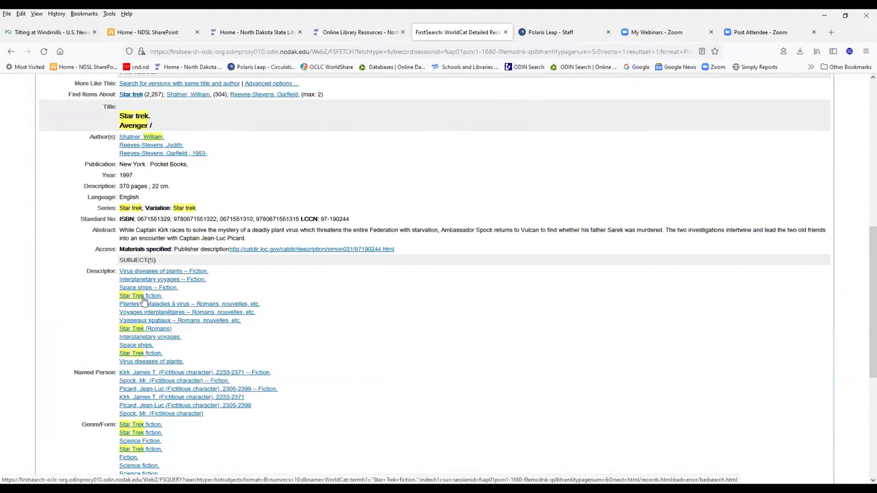
scroll(140, 300, "down", 3)
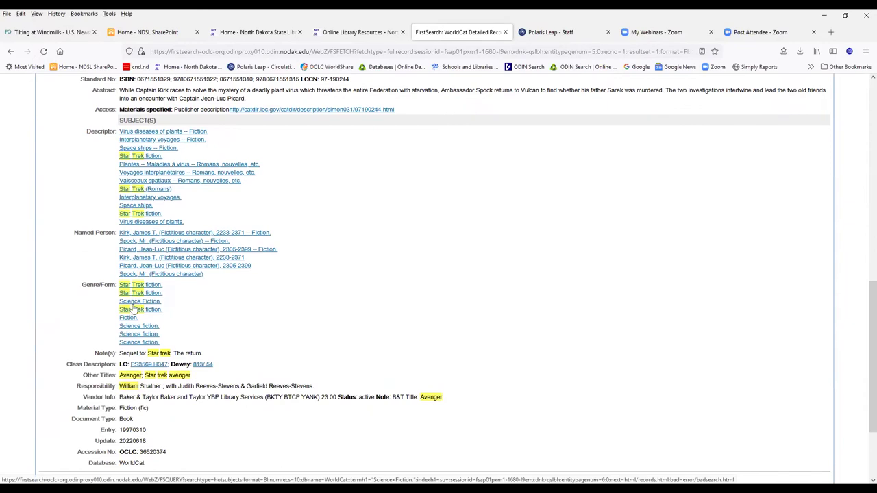
scroll(167, 359, "down", 3)
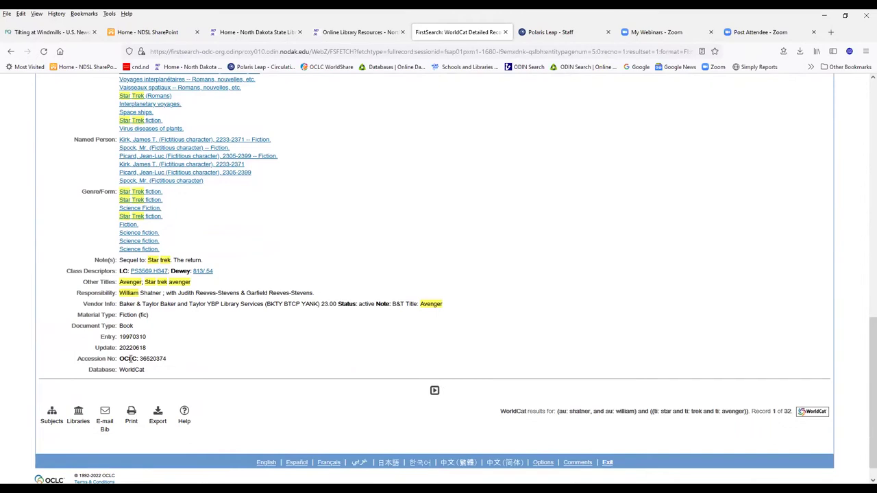
scroll(195, 367, "up", 1)
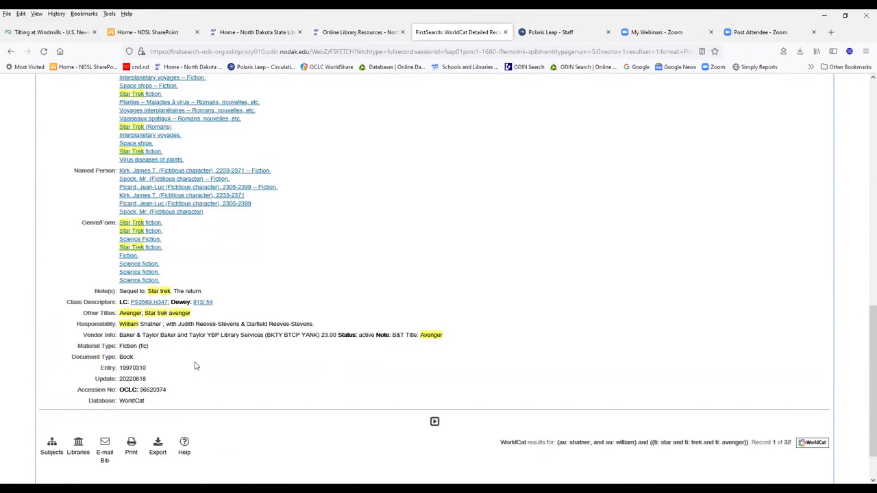
scroll(194, 366, "up", 6)
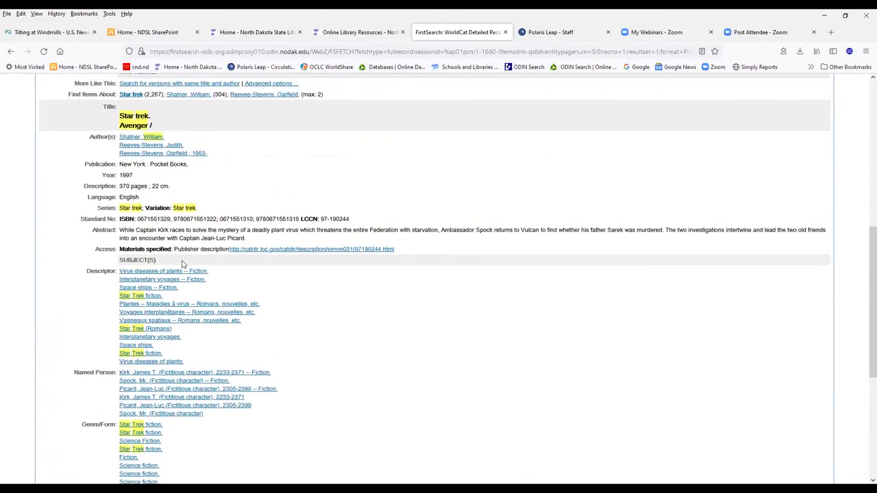
scroll(181, 264, "up", 4)
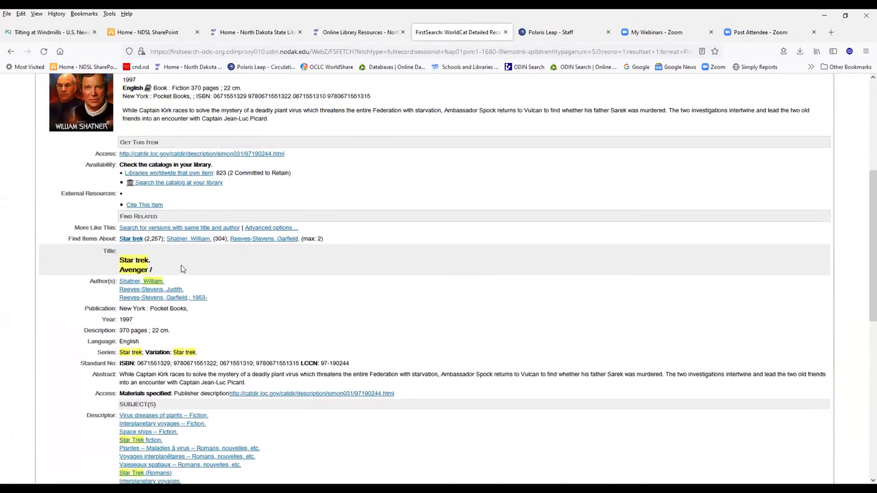
scroll(181, 268, "up", 3)
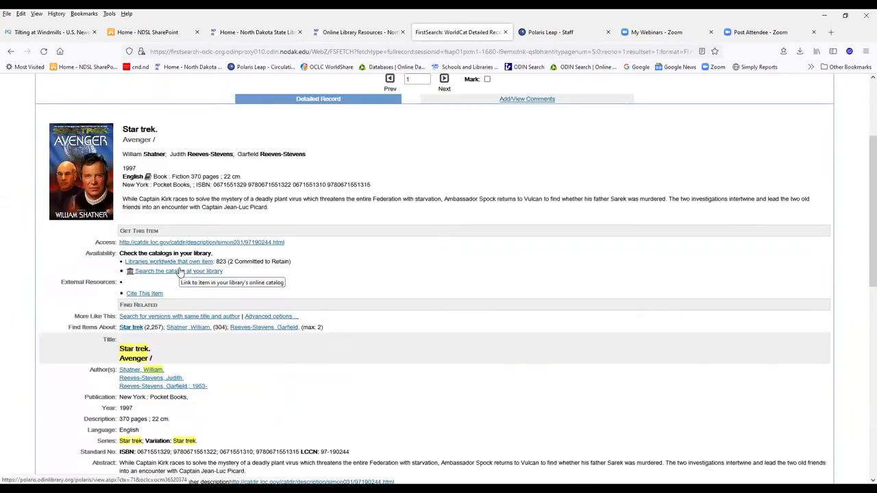
scroll(226, 303, "up", 4)
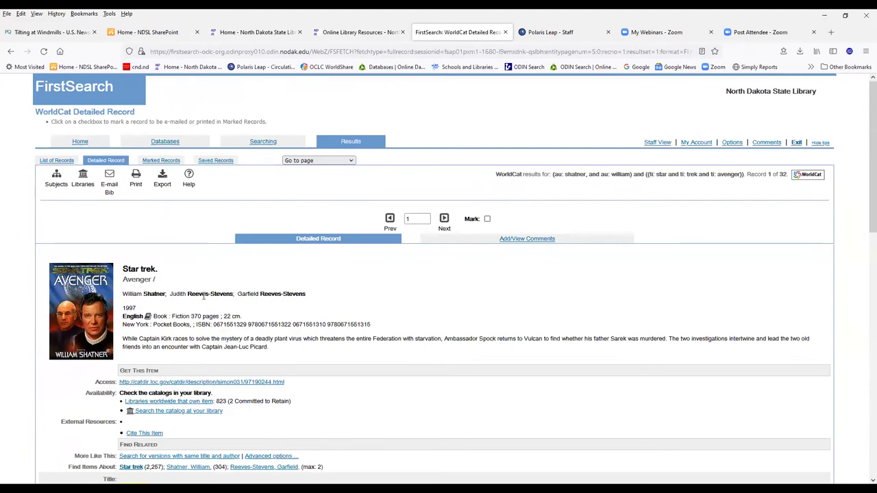
left_click(109, 180)
- Enter the State Library recipient address, the sender's saved e-mail and the requester's full name
left_click(158, 339)
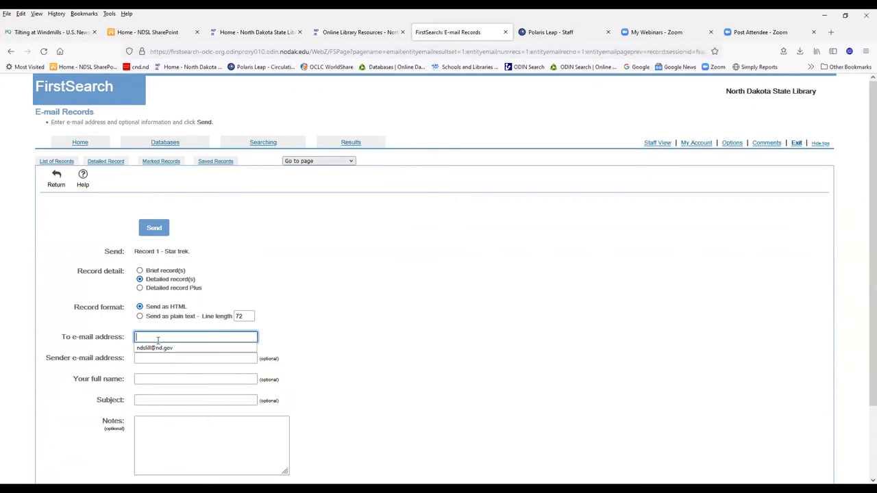
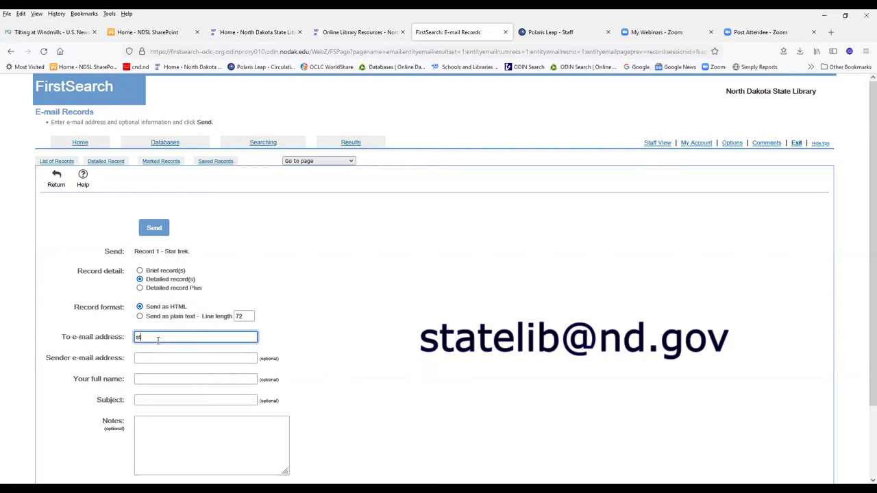
left_click(158, 360)
type("a")
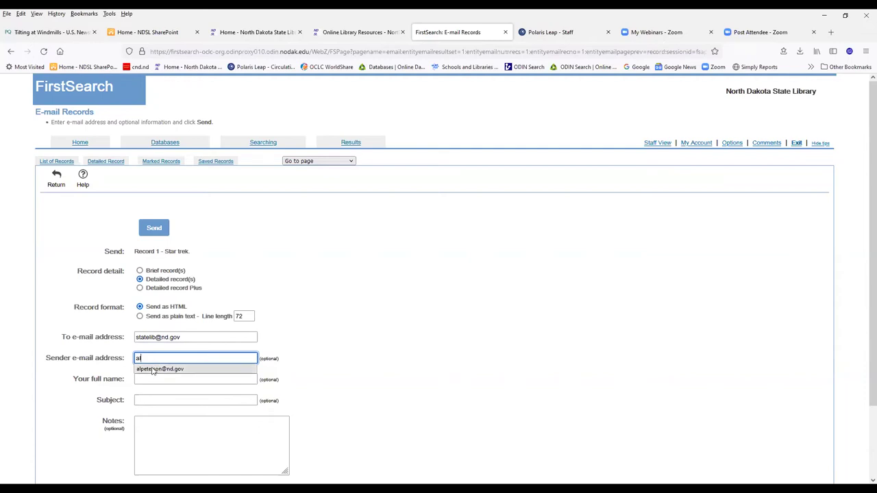
left_click(152, 369)
left_click(149, 382)
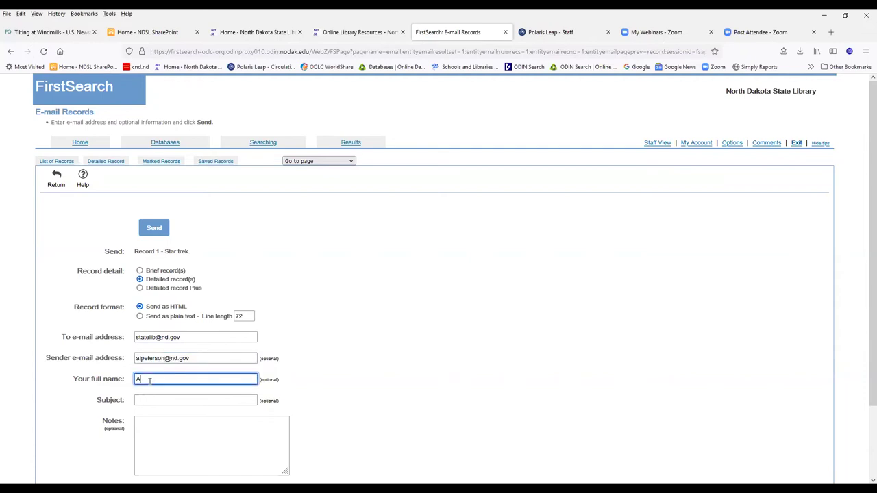
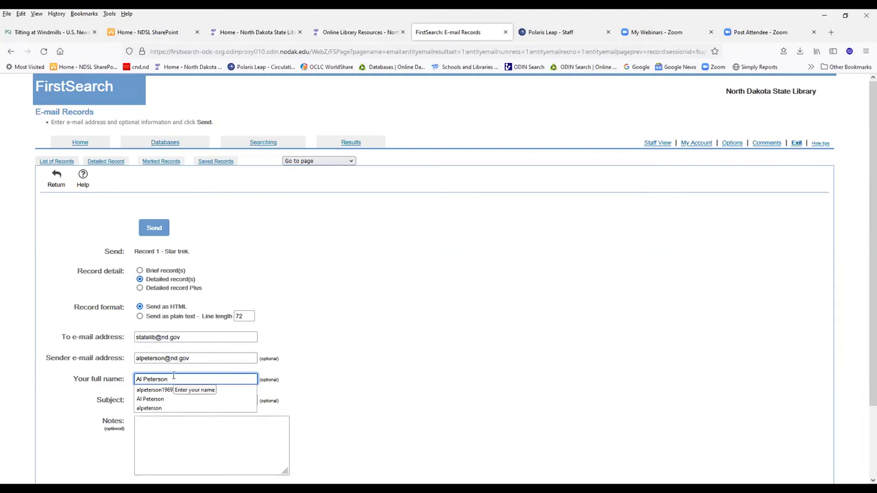
left_click(197, 416)
- Add subject 'Ill Request', notes with the patron barcode and need-by date 11/07/2022, and send
left_click(196, 402)
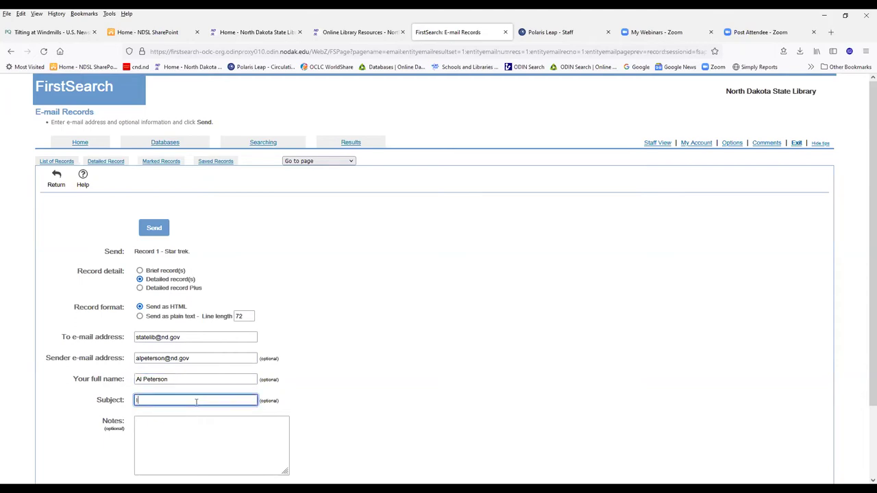
type("Ill Request")
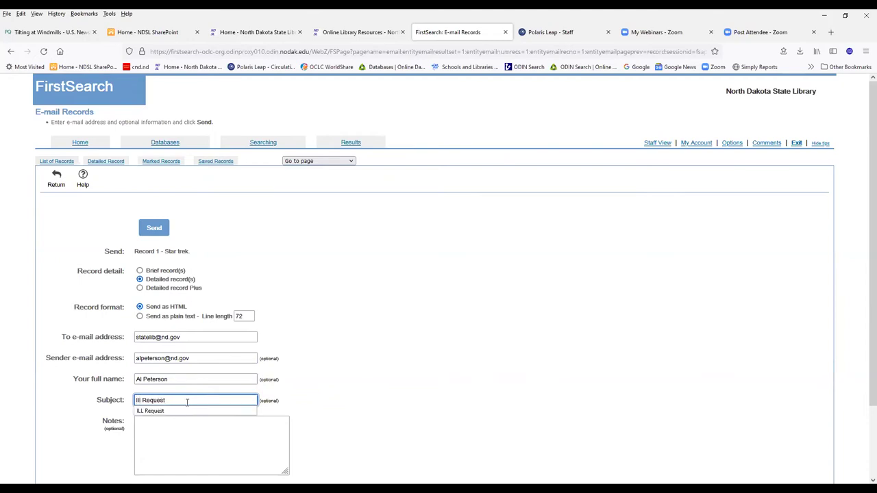
left_click(150, 432)
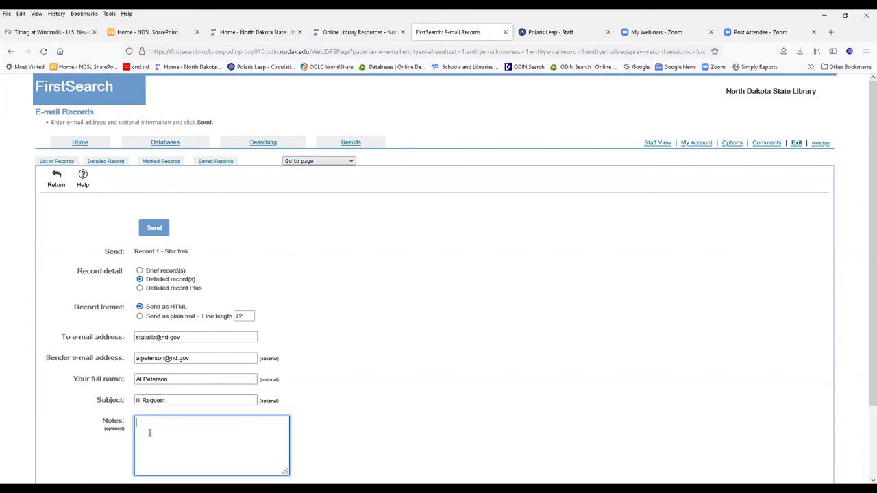
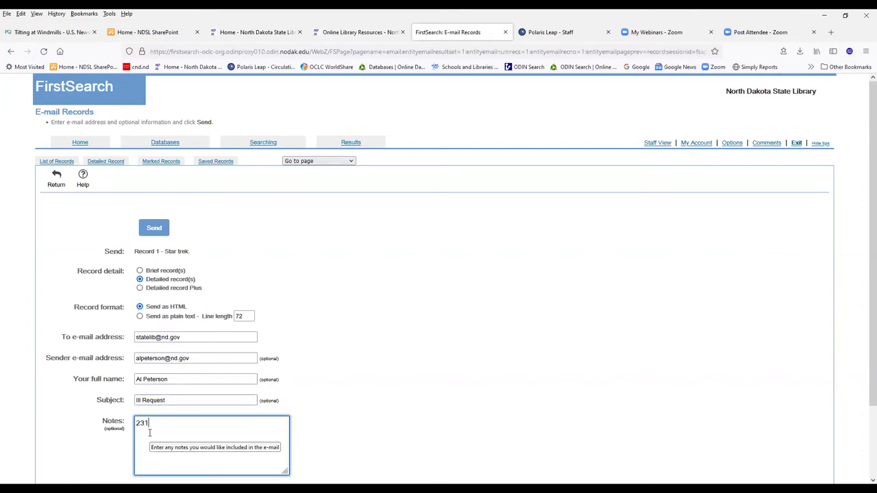
key("Return")
type("Need by 11/07/2022")
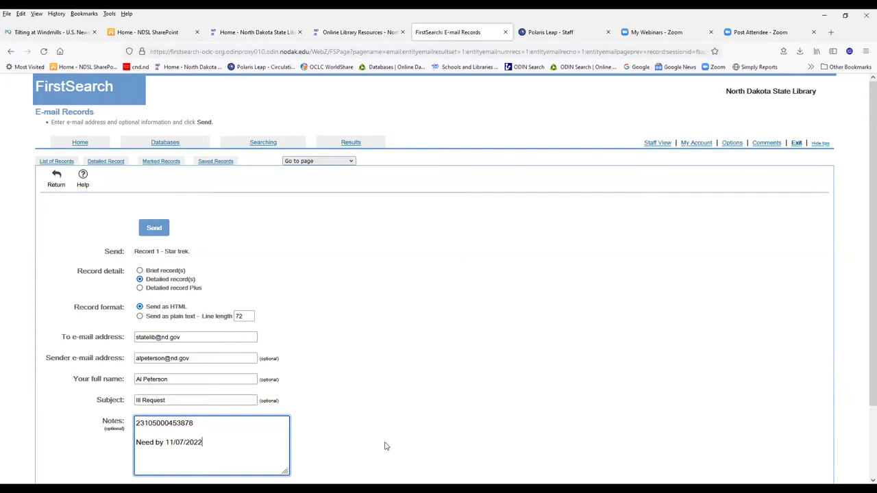
scroll(385, 446, "down", 3)
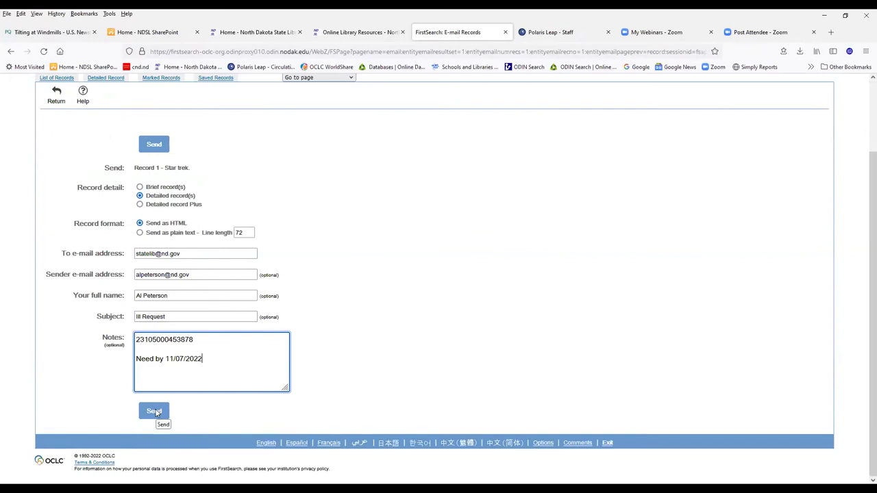
left_click(154, 411)
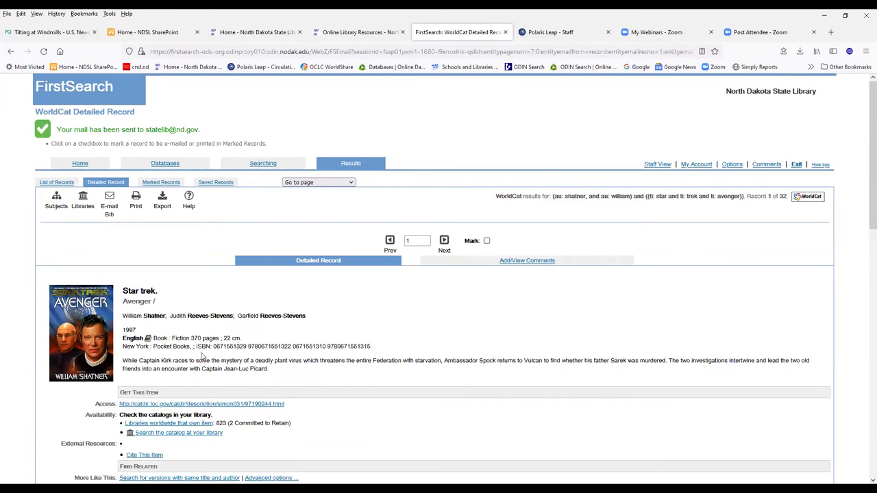
- Scroll down the record and select its OCLC number 36520374
scroll(190, 369, "down", 5)
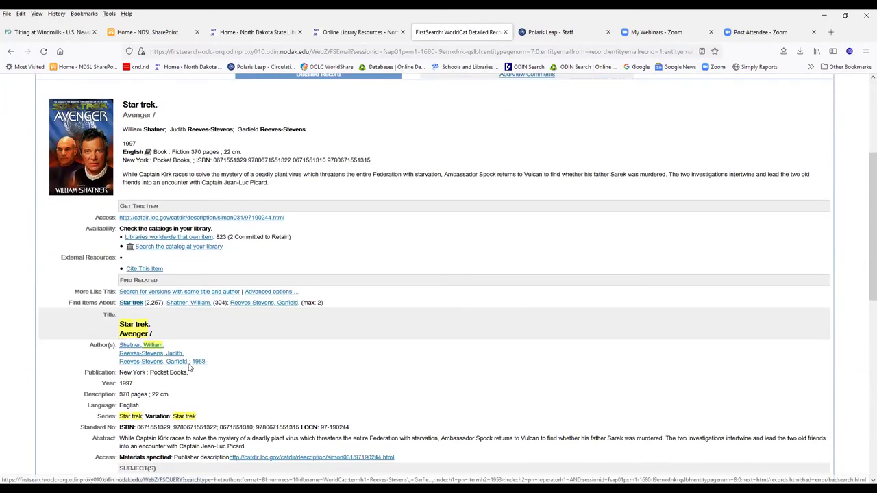
scroll(190, 368, "down", 4)
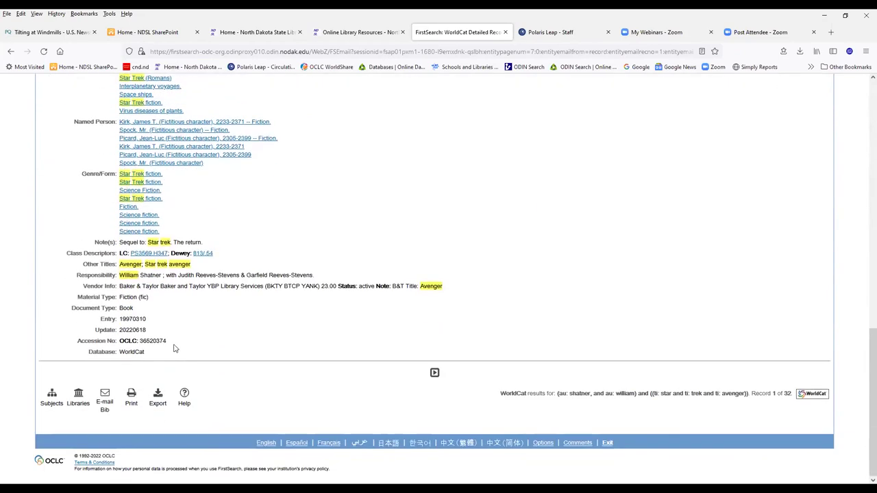
left_click_drag(168, 342, 70, 342)
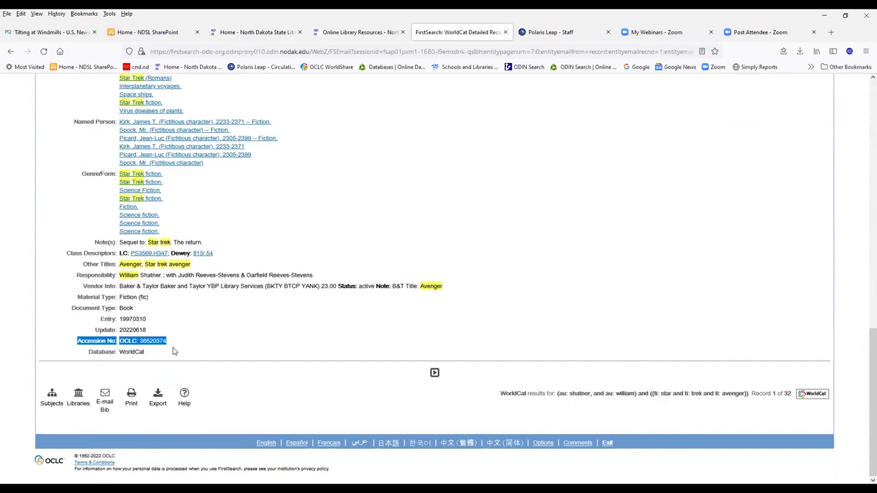
scroll(259, 328, "up", 10)
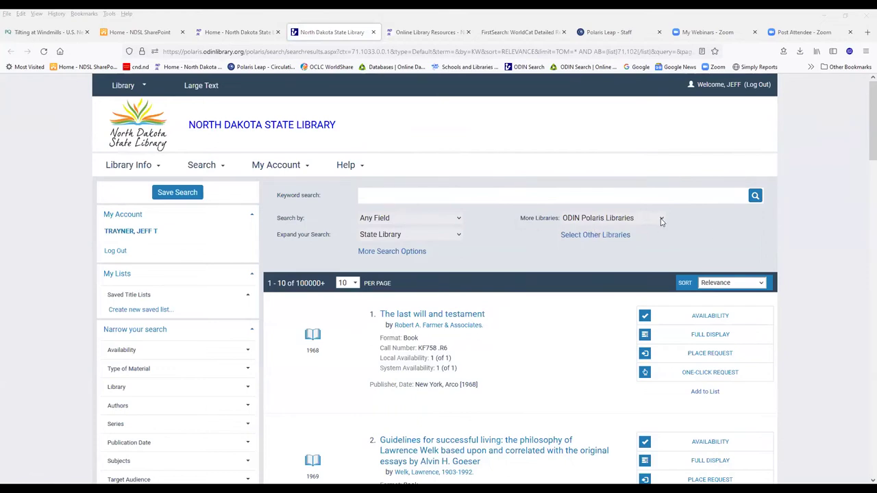
- Search OCLC WorldCat from Polaris for the keywords 'star trek avenger'
left_click(661, 221)
left_click(621, 245)
left_click(418, 195)
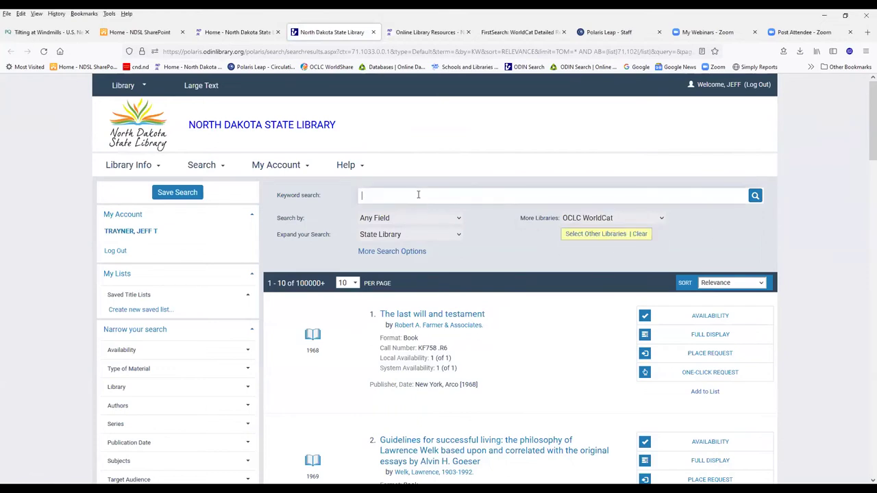
type("star trek avenger")
key("Return")
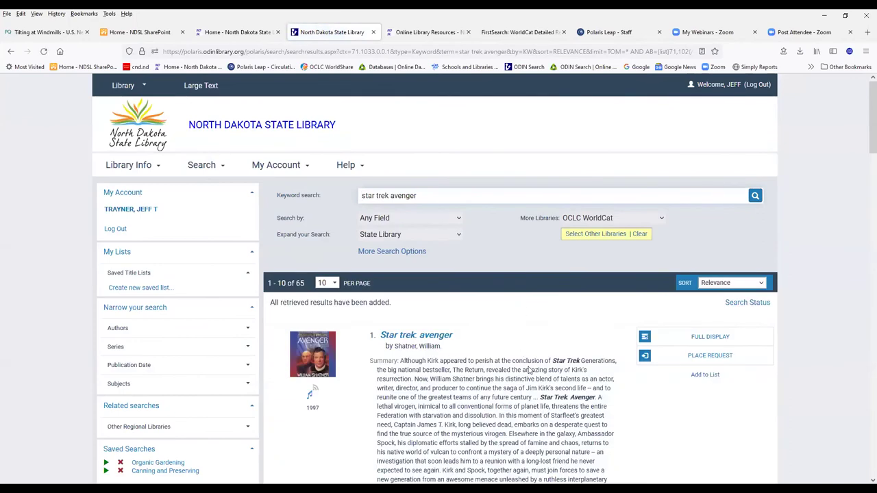
- Place and confirm a request for Star trek: avenger for pickup at North Dakota State Library
left_click(672, 361)
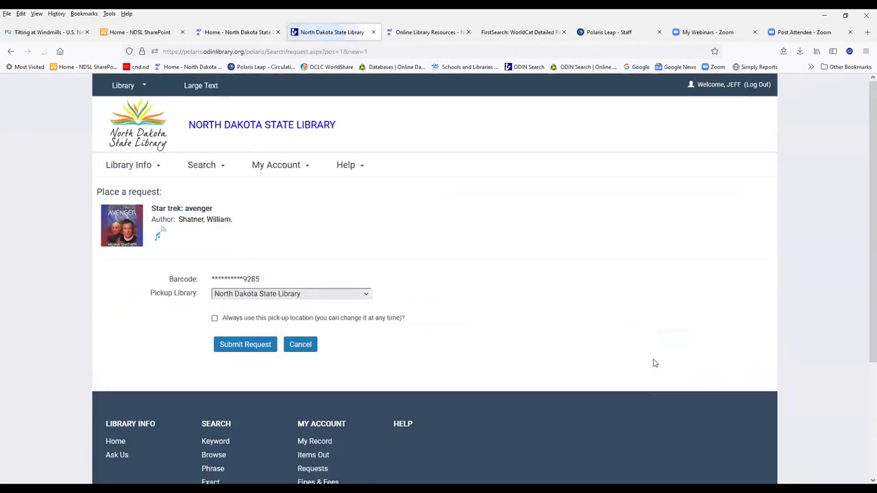
left_click(232, 346)
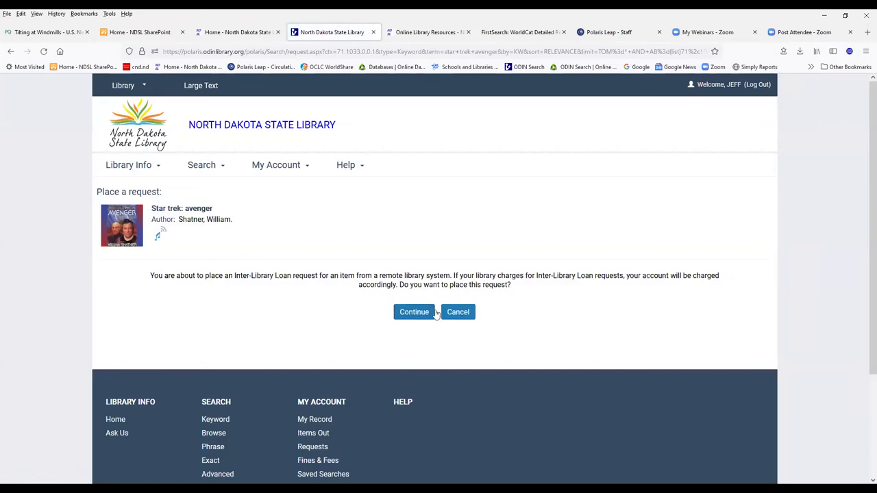
left_click(405, 312)
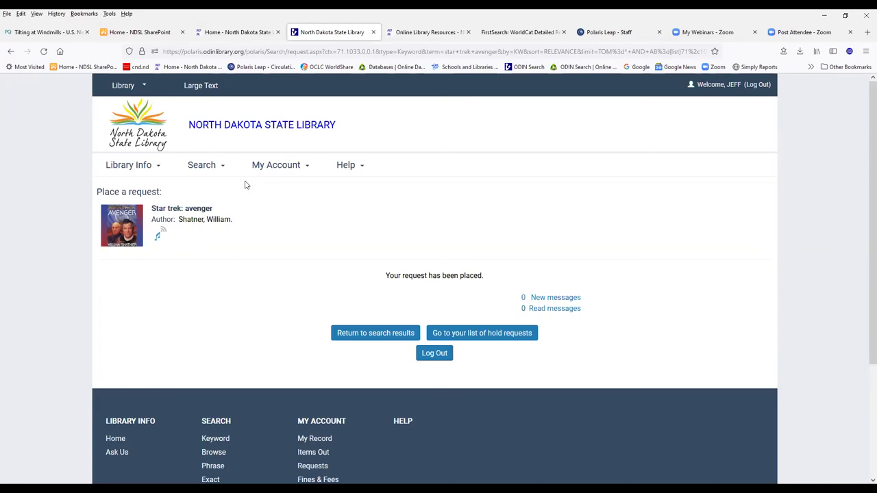
left_click(199, 167)
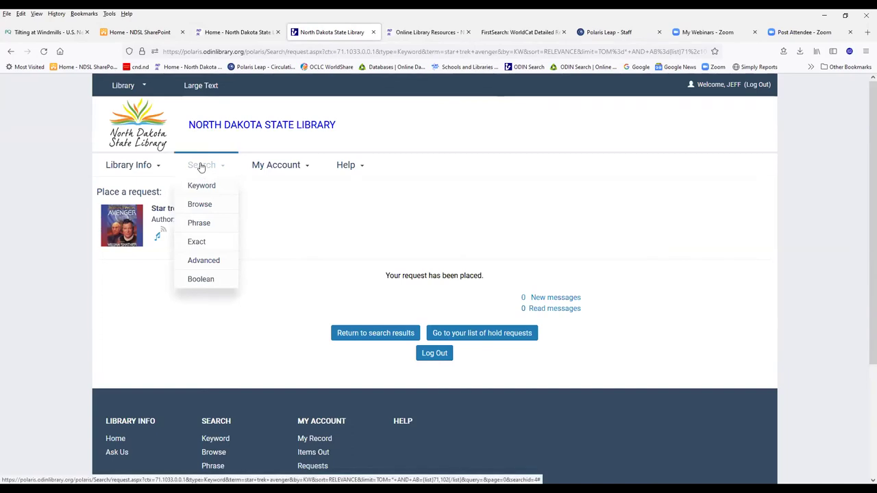
- Open a Polaris keyword search, check the Search by options keeping Any Field, and return to FirstSearch
left_click(202, 186)
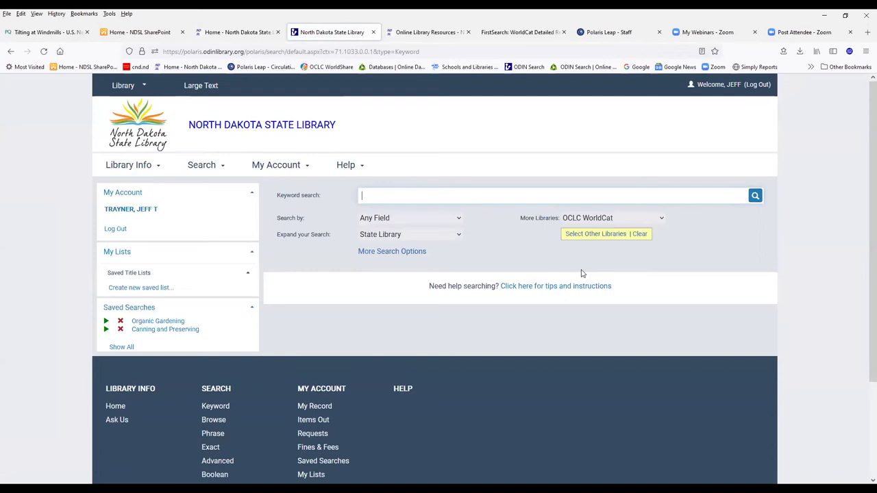
left_click(458, 220)
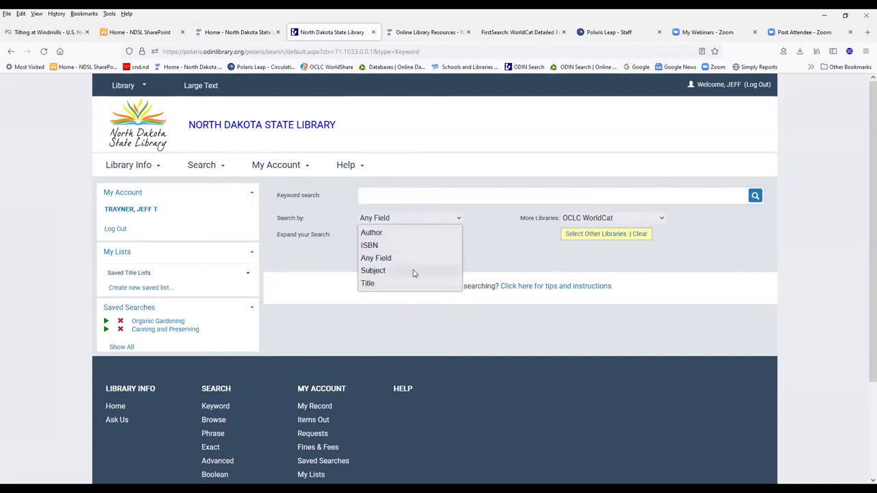
left_click(527, 250)
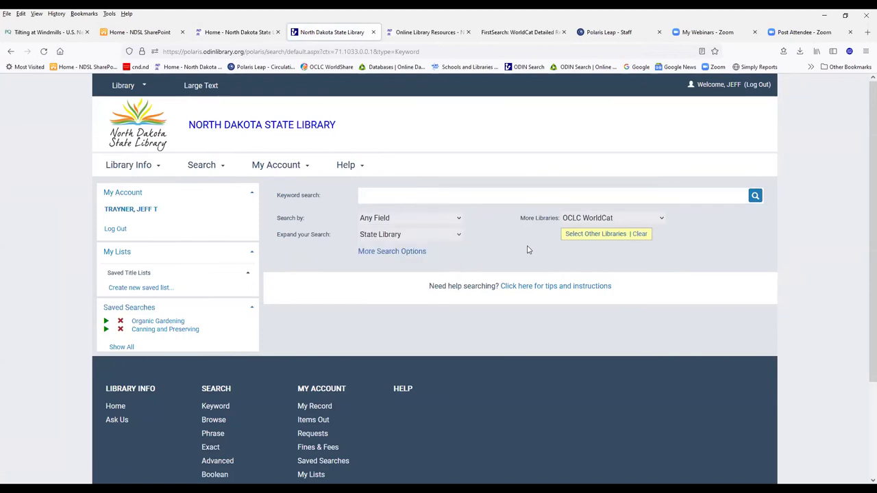
left_click(519, 33)
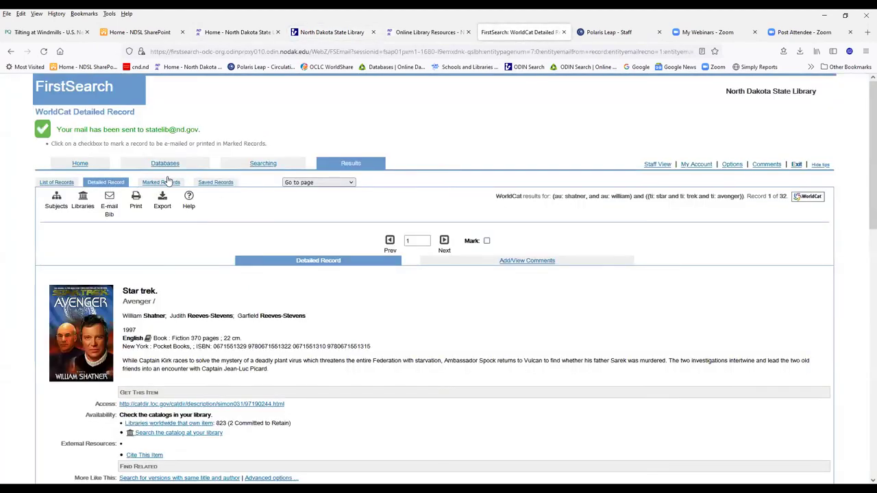
- Glance at Advanced Search, then clear the old author and title terms on Basic Search
left_click(256, 162)
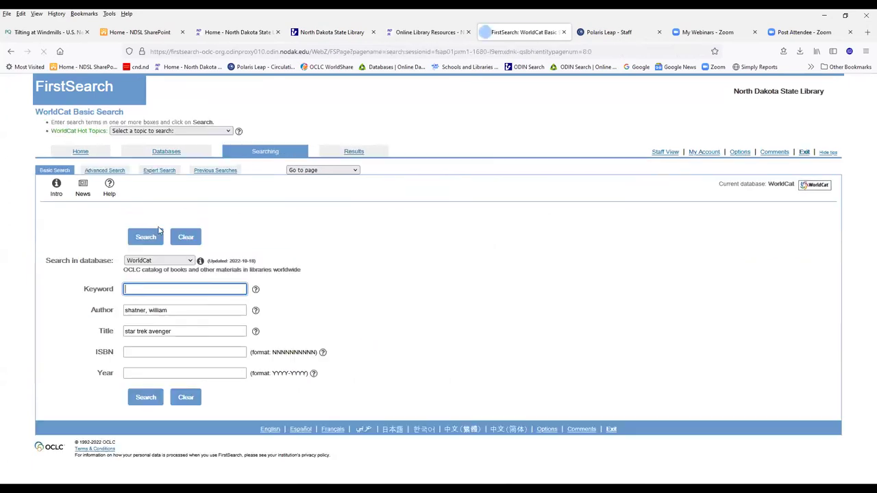
left_click(106, 170)
scroll(422, 307, "down", 2)
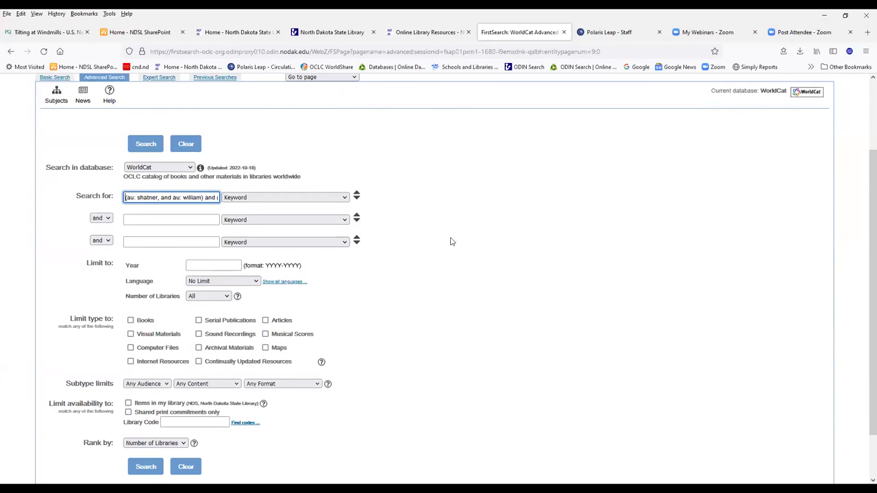
scroll(451, 234, "up", 1)
scroll(434, 233, "up", 1)
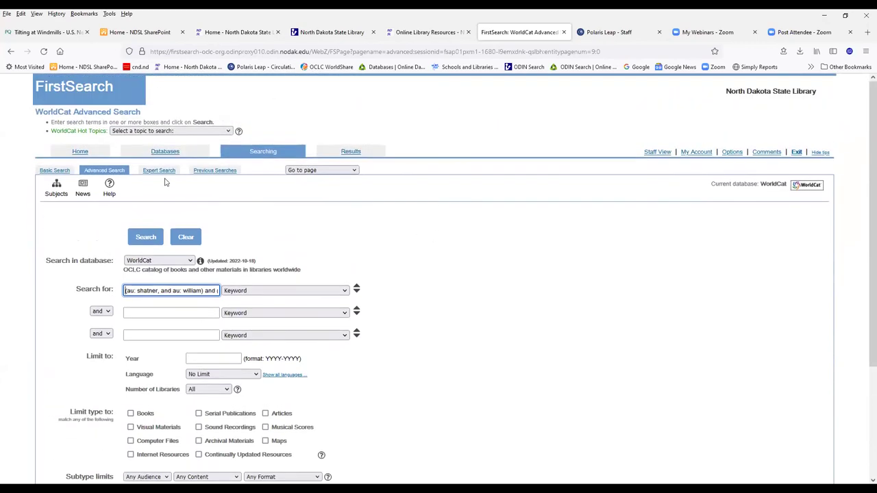
left_click(56, 170)
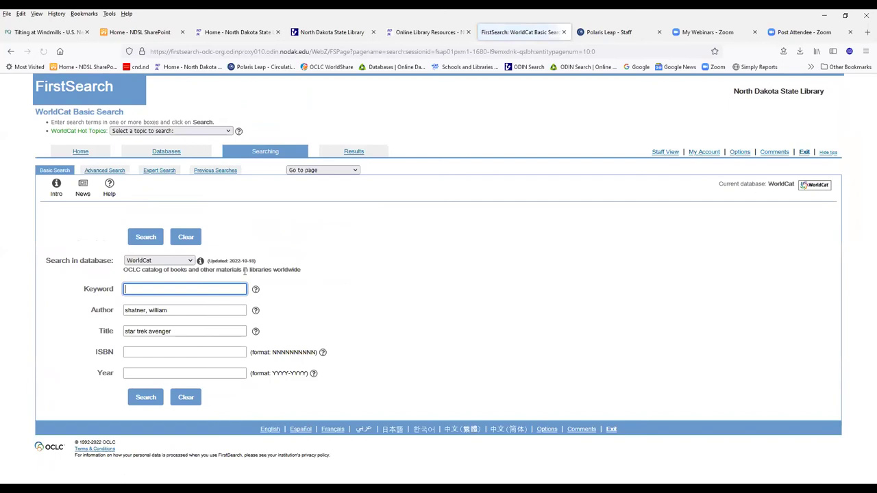
left_click(192, 238)
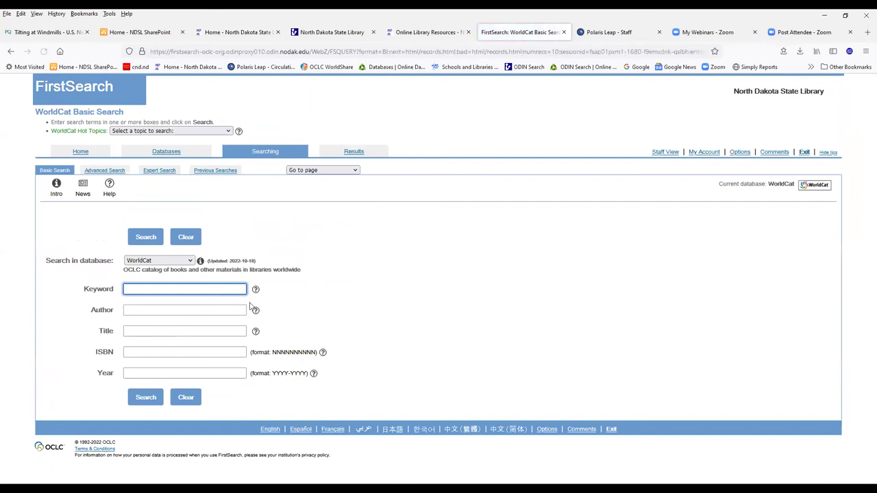
- Search WorldCat for the title 'long weekend' and open the first record
left_click(153, 331)
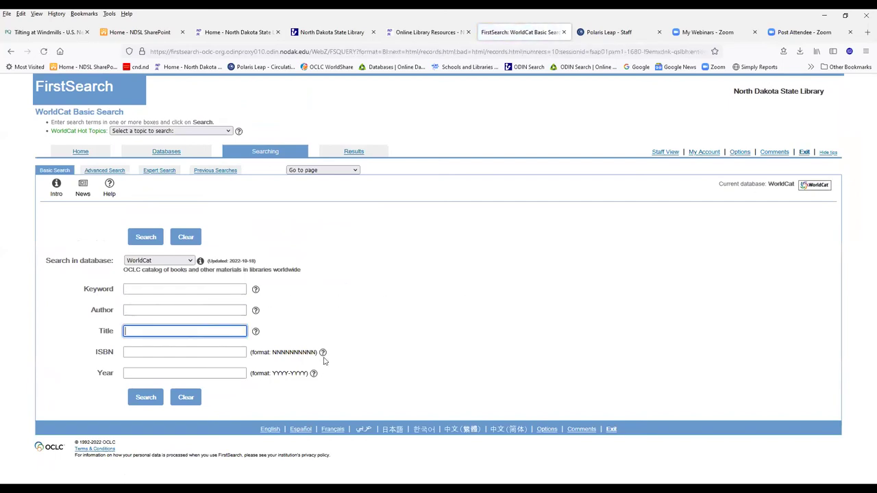
type("long weekend")
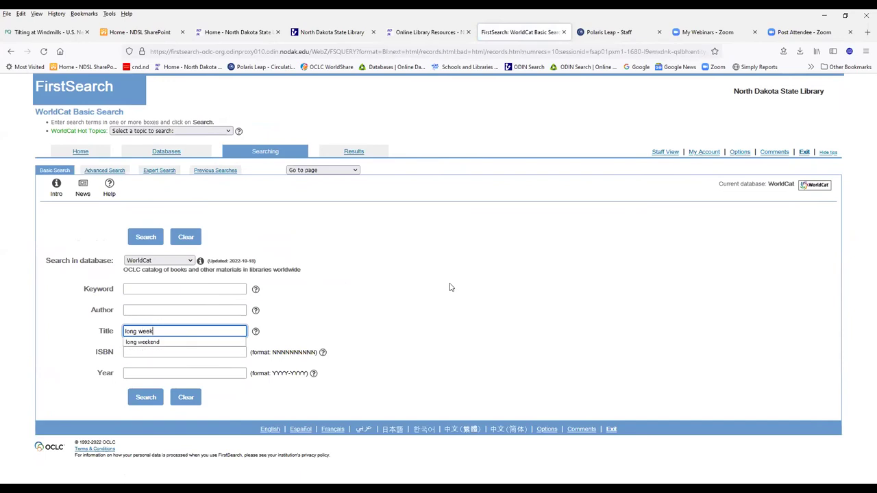
key("Return")
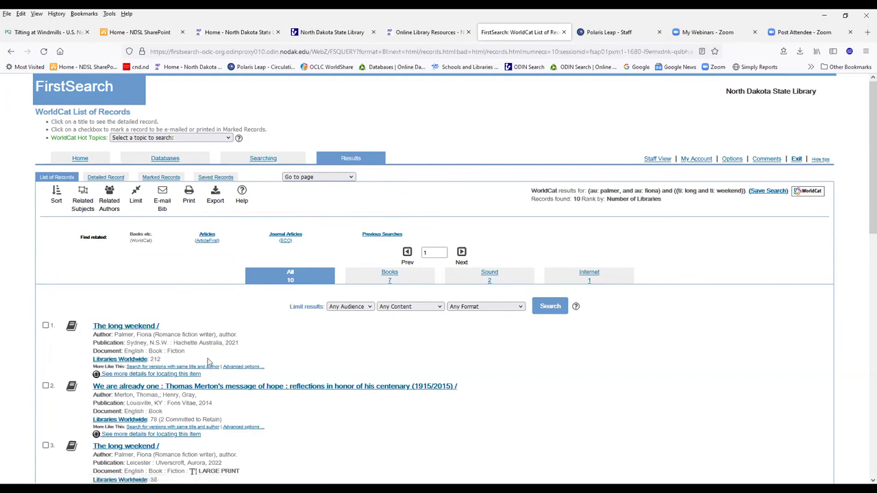
left_click(144, 328)
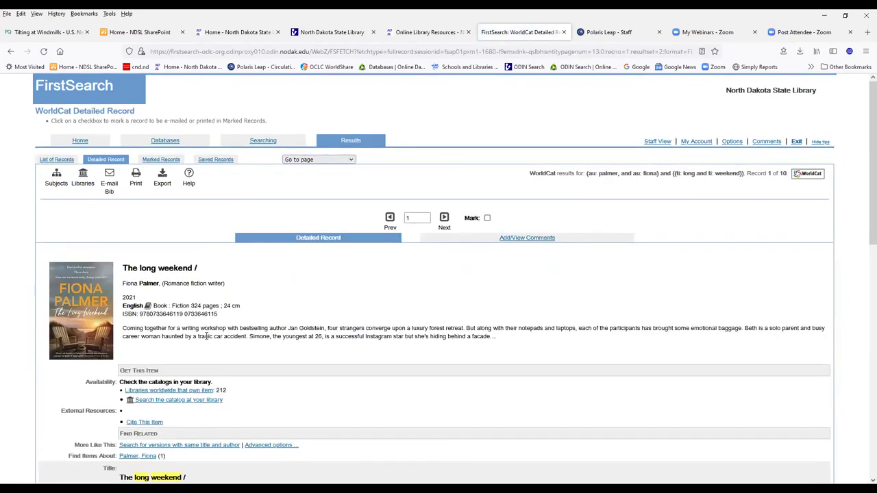
- Review the 212 libraries worldwide owning The long weekend, then return to the search form
scroll(205, 336, "down", 1)
left_click(205, 347)
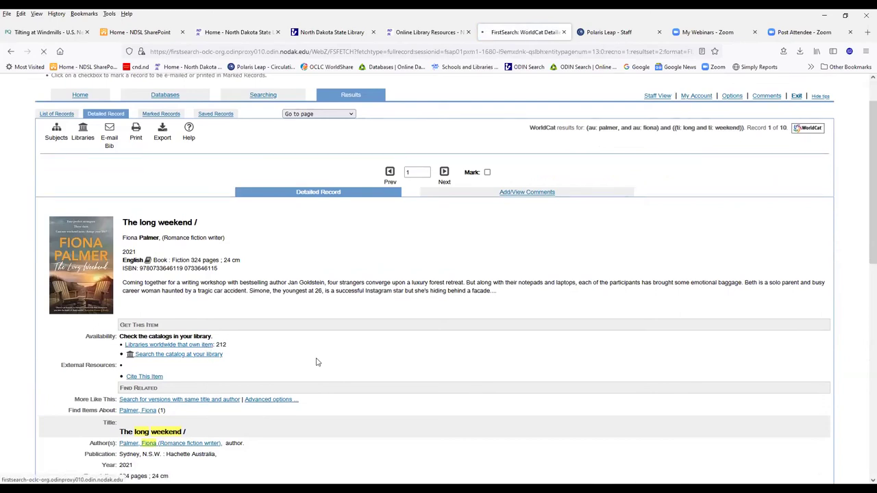
scroll(317, 362, "down", 2)
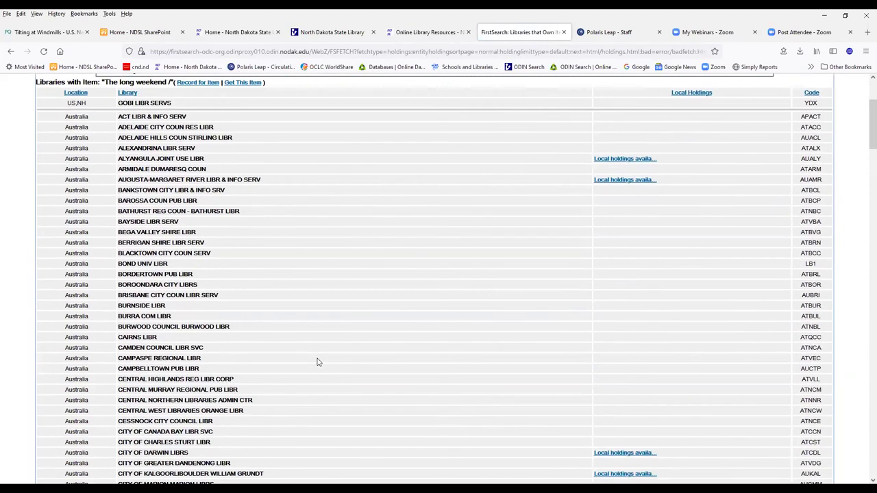
scroll(317, 362, "down", 10)
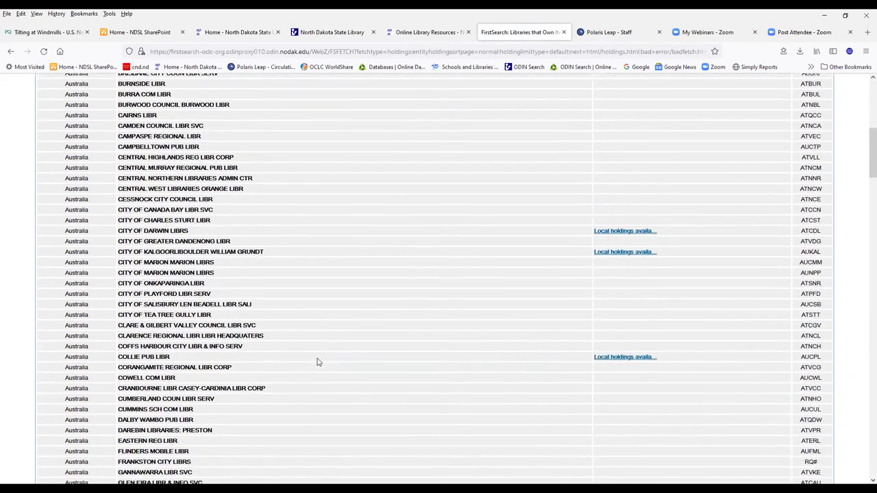
scroll(318, 361, "down", 12)
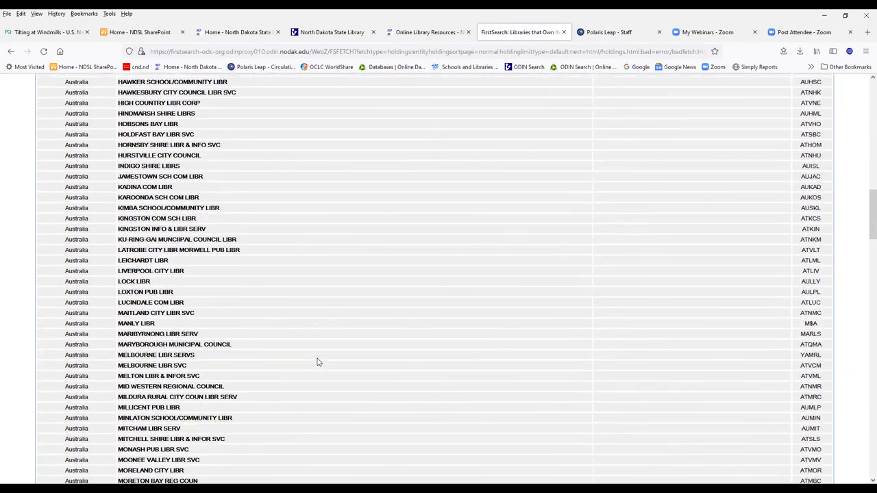
scroll(317, 362, "down", 18)
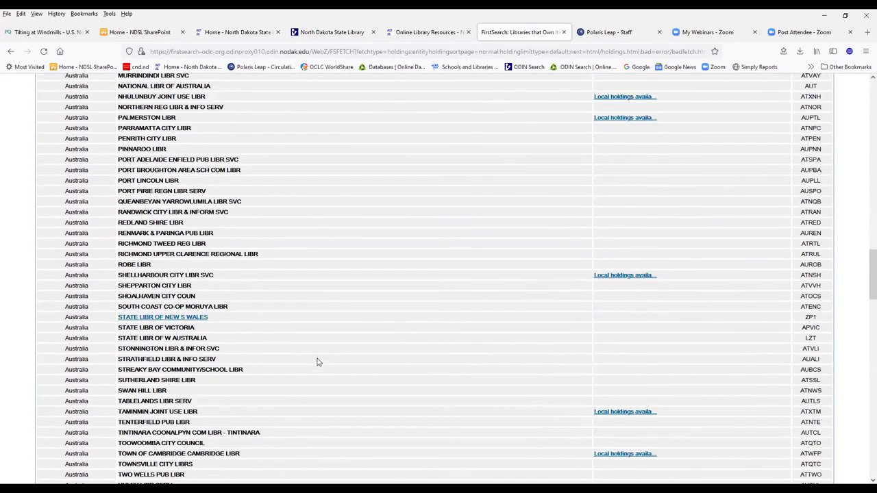
scroll(318, 362, "down", 3)
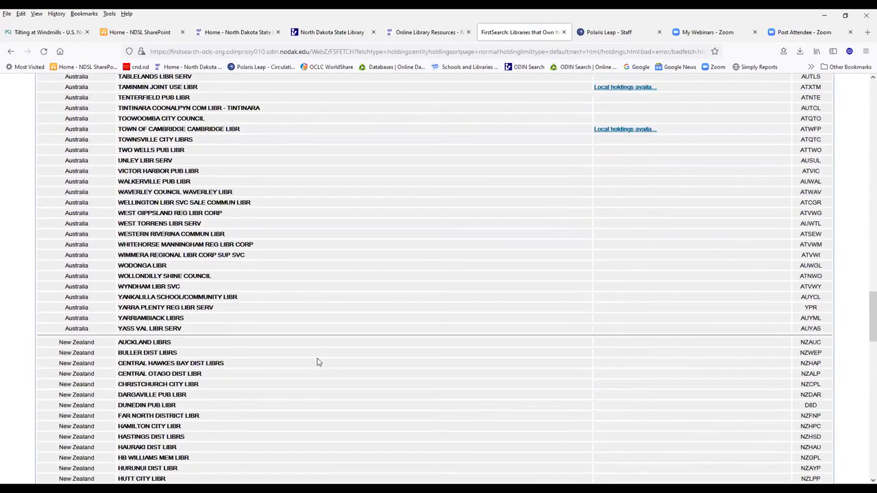
scroll(317, 362, "down", 6)
scroll(312, 370, "up", 18)
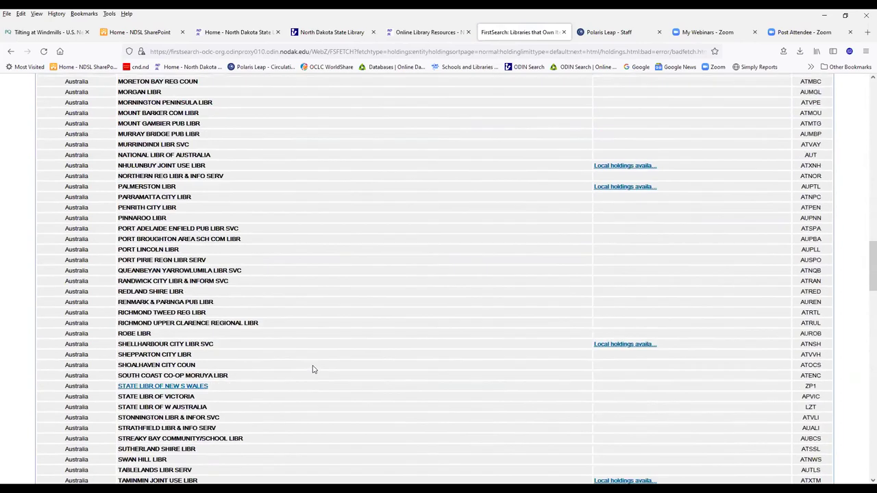
scroll(312, 370, "up", 20)
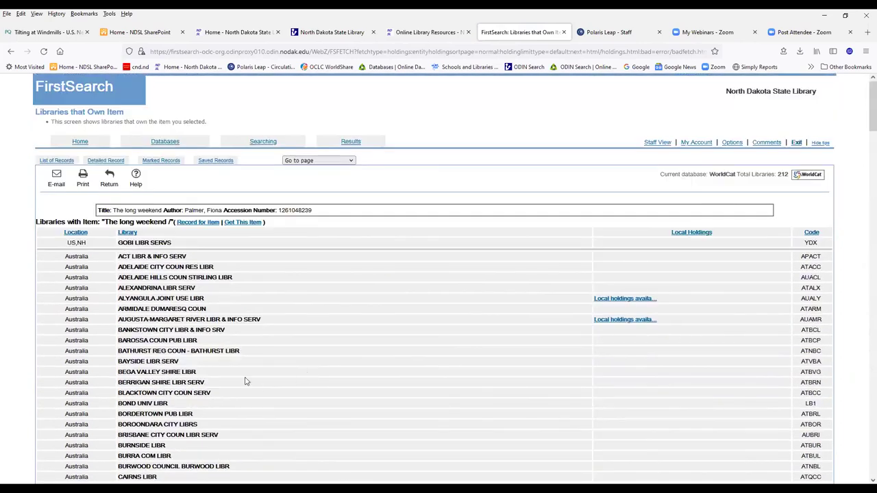
left_click(266, 142)
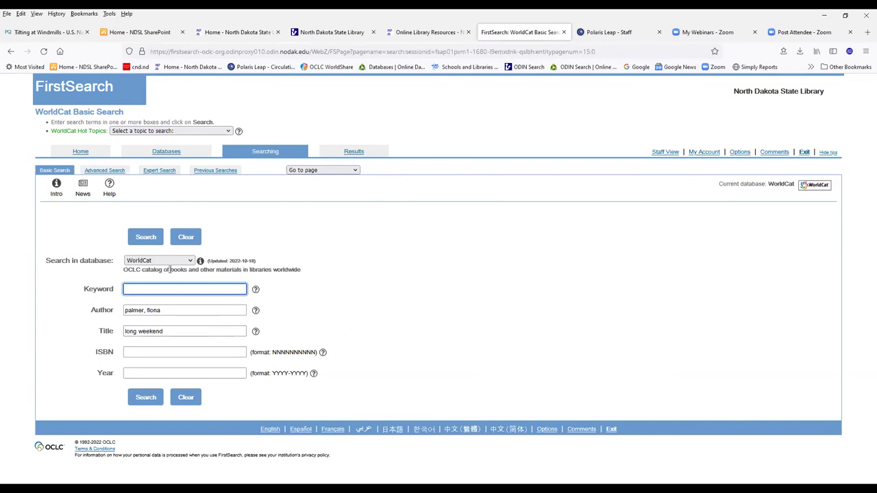
- Clear the old terms and search WorldCat for the title 'Coalport, Pennsylvania, 1883-1983'
left_click(191, 241)
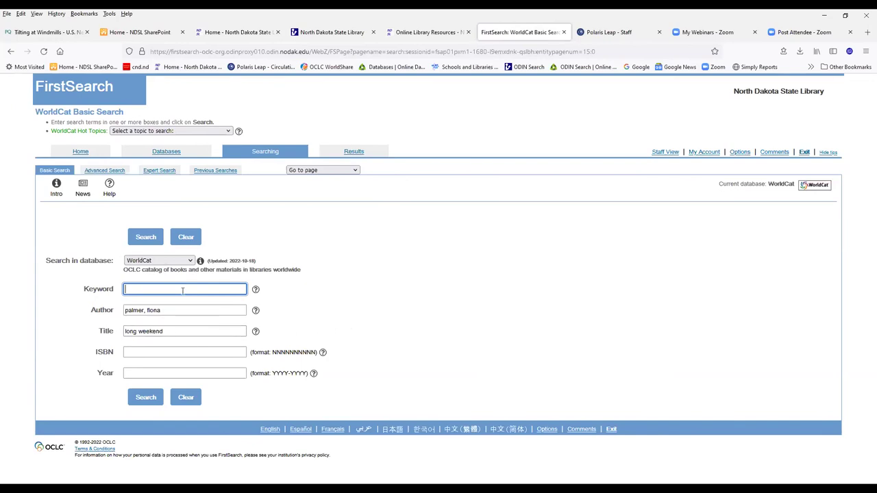
left_click(159, 331)
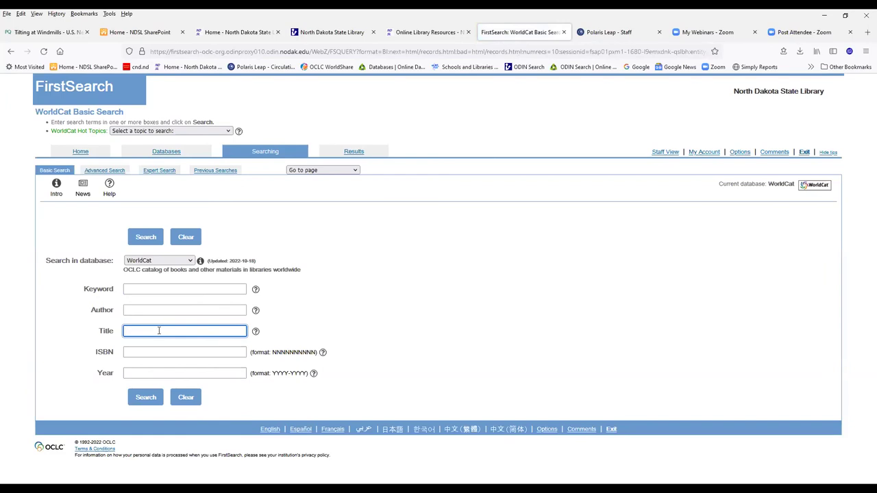
type("coal")
left_click(172, 342)
left_click(146, 397)
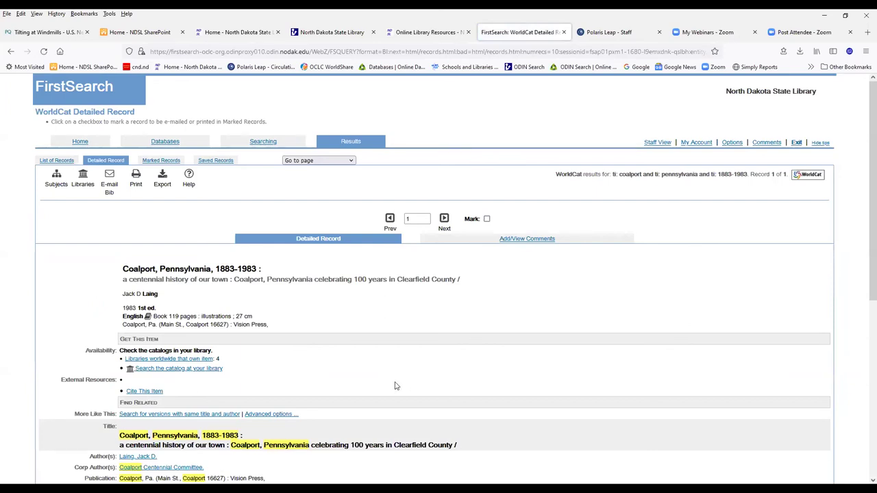
- Review the four owning libraries: Yale, Library of Congress, Cornell and Penn State
left_click(171, 360)
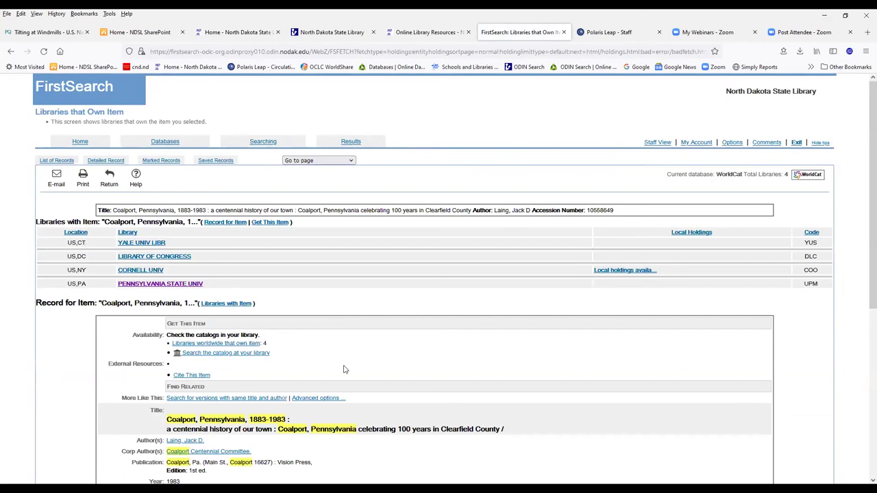
scroll(344, 370, "down", 3)
scroll(334, 374, "down", 1)
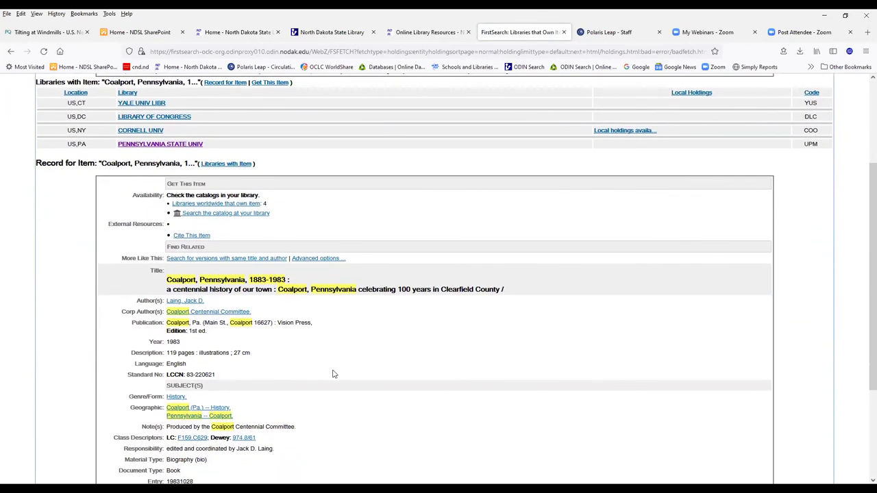
scroll(331, 377, "up", 1)
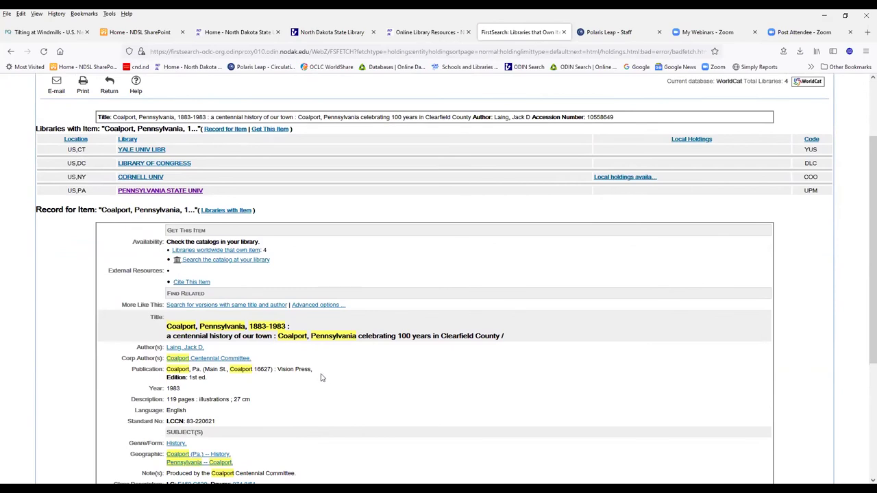
scroll(317, 384, "down", 1)
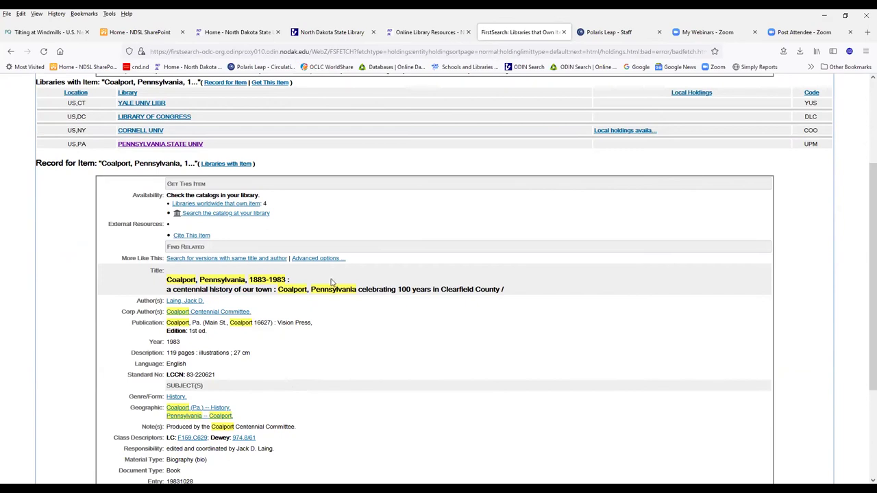
scroll(326, 286, "up", 2)
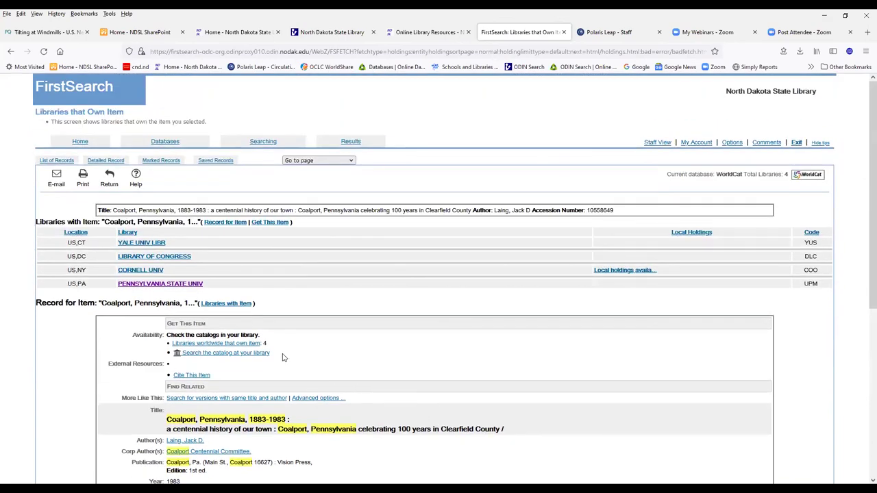